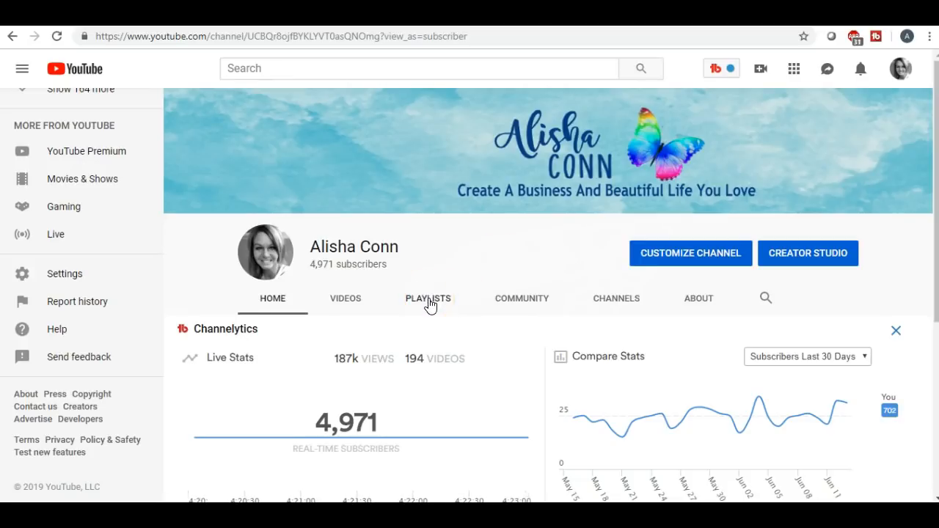
Open the channel's playlists and look through the created playlists.
left_click(429, 301)
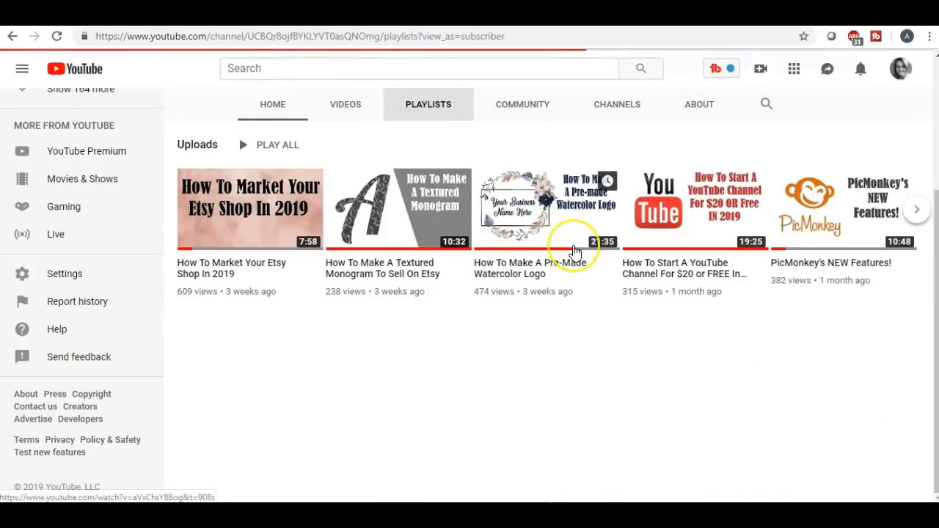
scroll(572, 246, "down", 1)
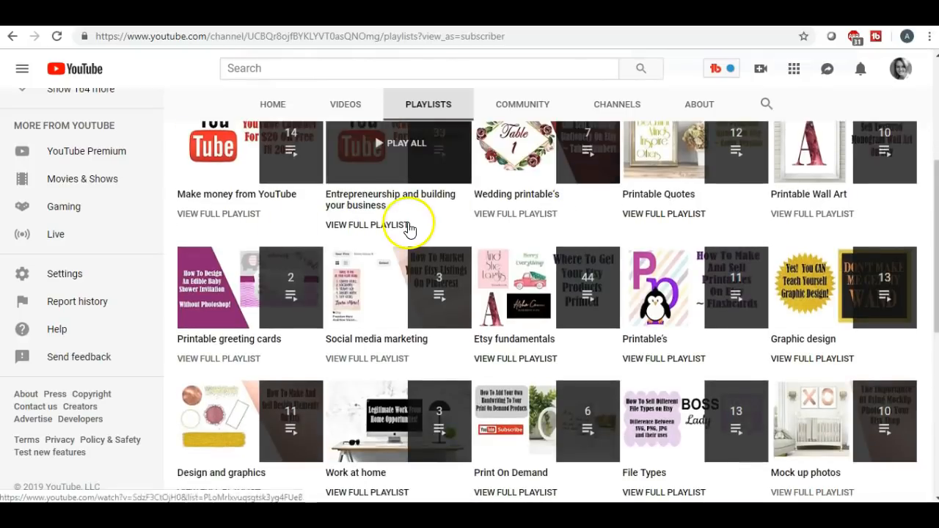
scroll(404, 220, "down", 8)
scroll(415, 233, "up", 7)
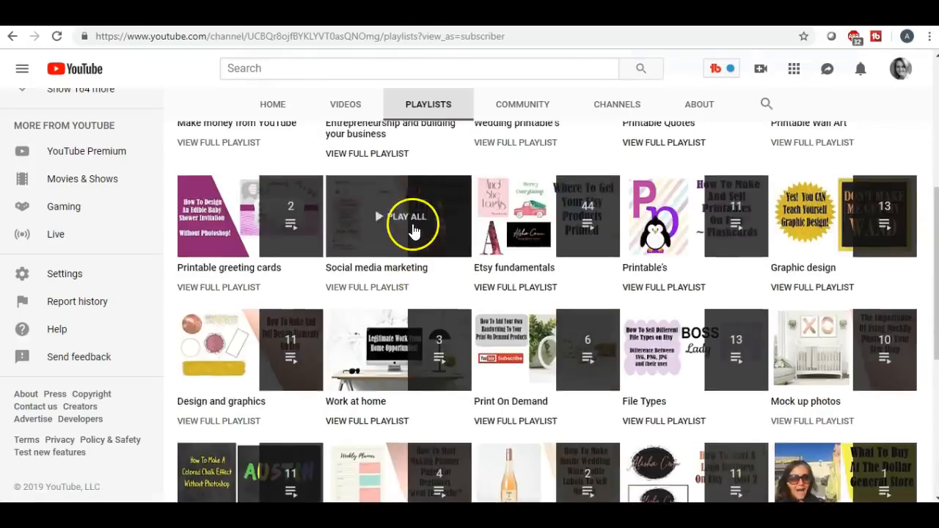
scroll(411, 228, "up", 4)
scroll(489, 262, "down", 3)
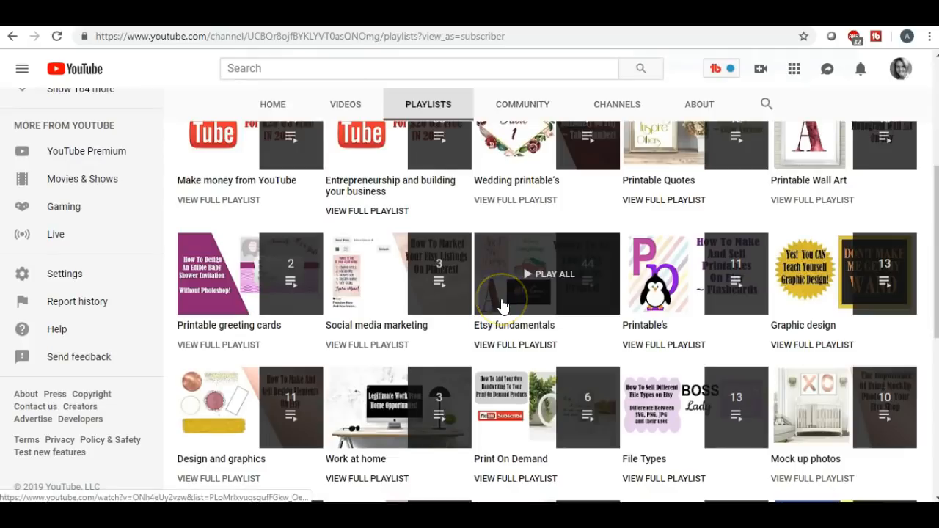
scroll(502, 307, "down", 2)
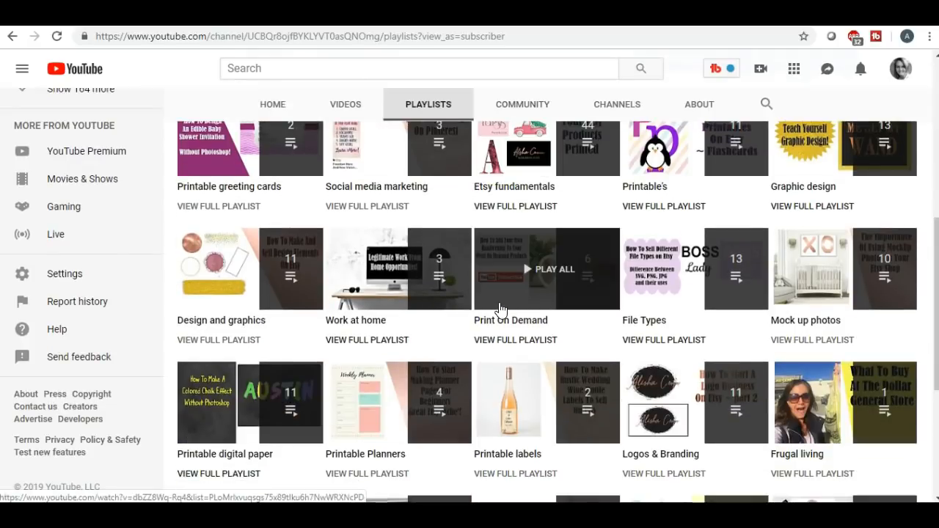
scroll(502, 307, "up", 4)
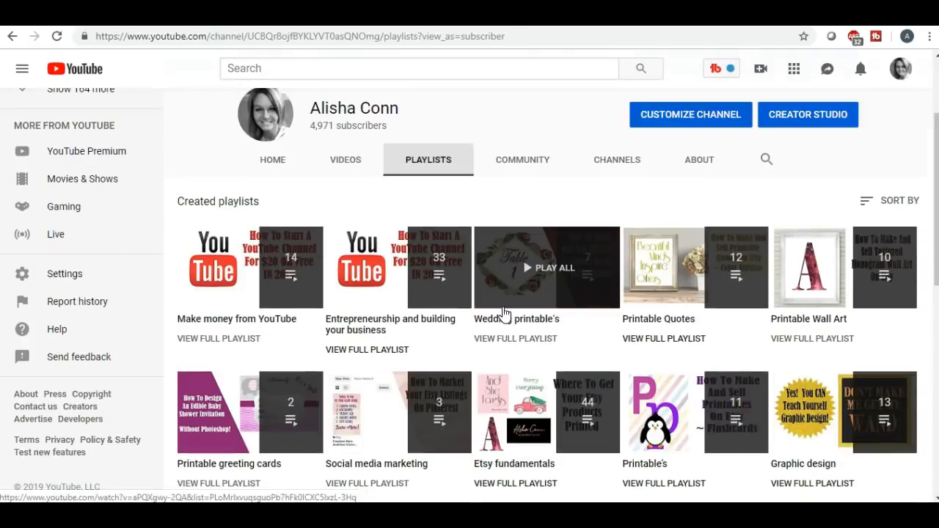
scroll(503, 315, "down", 3)
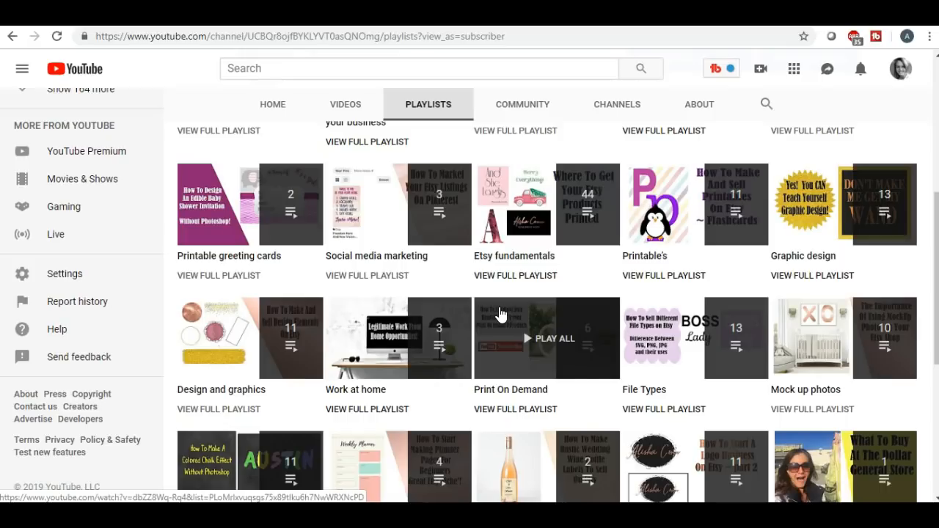
Switch to iPiccy, start a blank design in the Designer and dismiss the introductory hint.
left_click(335, 14)
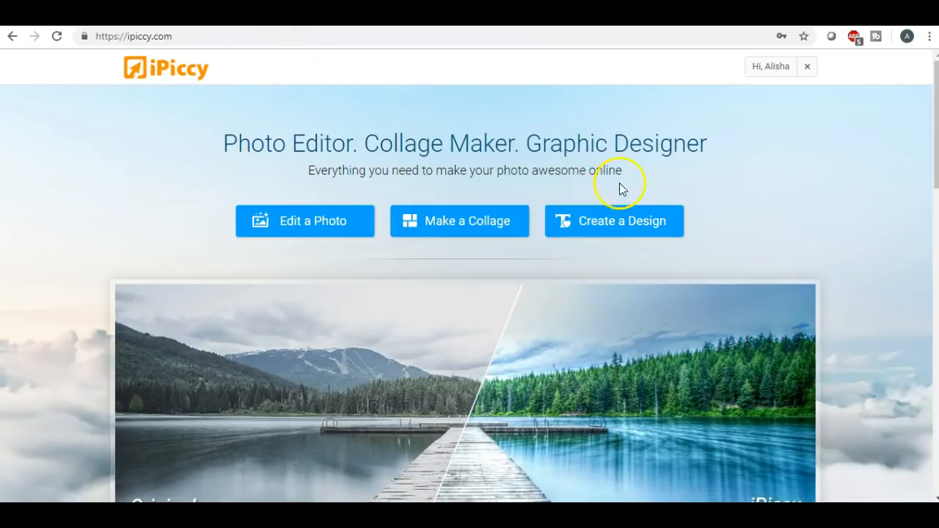
left_click(604, 229)
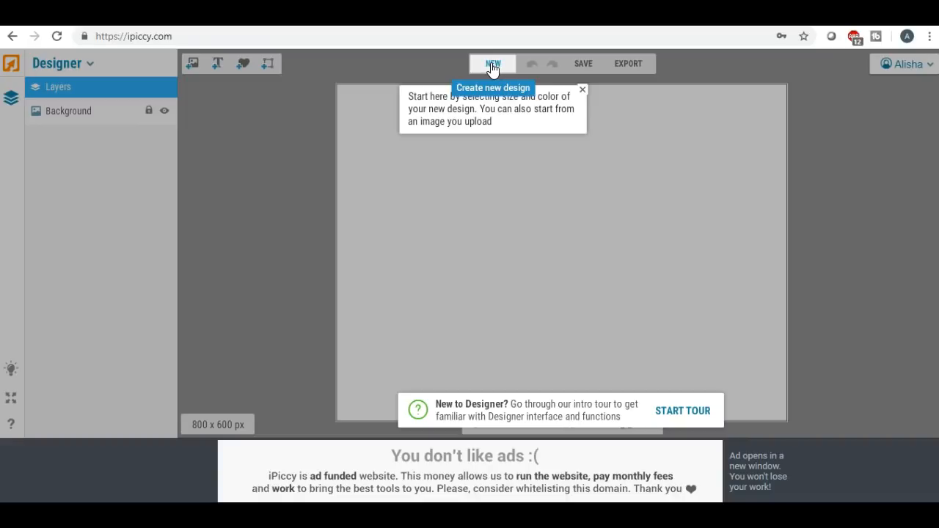
left_click(582, 89)
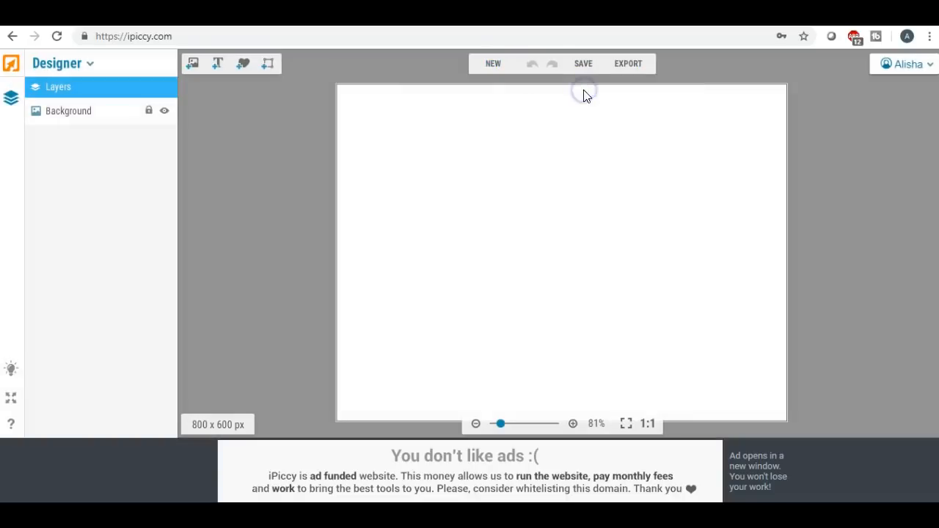
Add the uploaded blue peace sign image to the canvas and enlarge it.
left_click(192, 65)
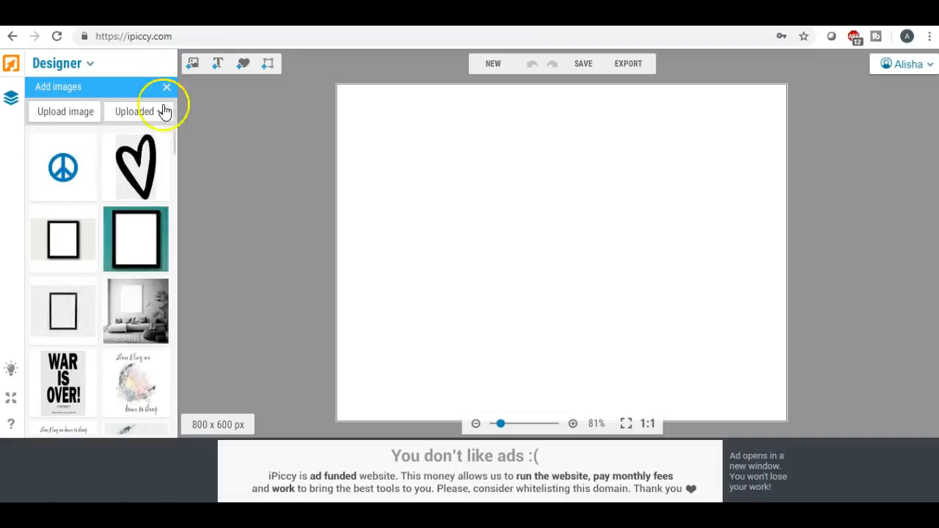
left_click_drag(77, 172, 531, 219)
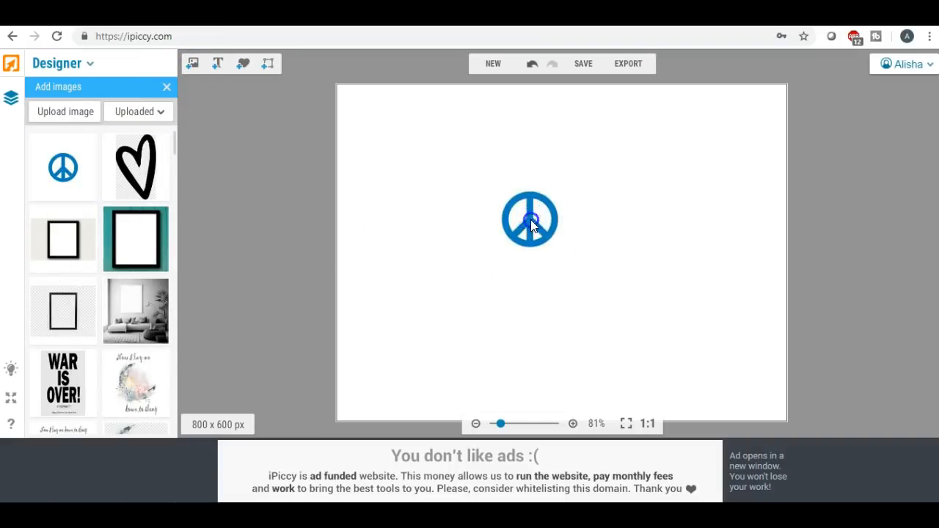
left_click_drag(575, 242, 777, 404)
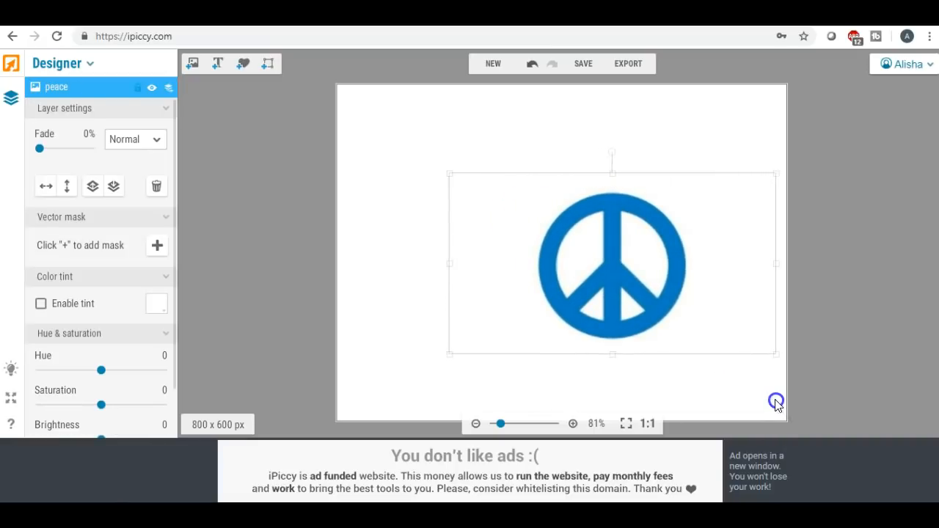
Move the peace sign to roughly the middle of the canvas and deselect it.
left_click_drag(613, 255, 599, 251)
left_click_drag(553, 239, 566, 238)
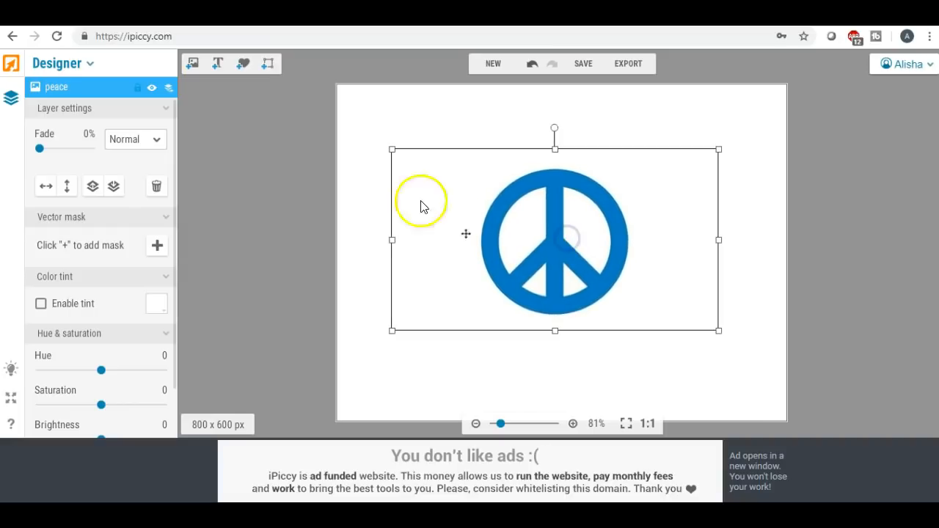
left_click(371, 191)
left_click(564, 196)
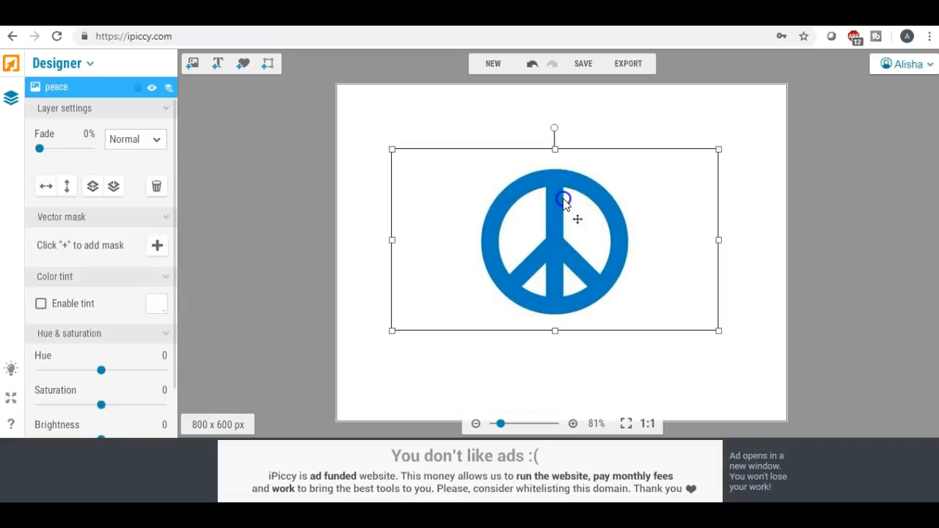
left_click(341, 193)
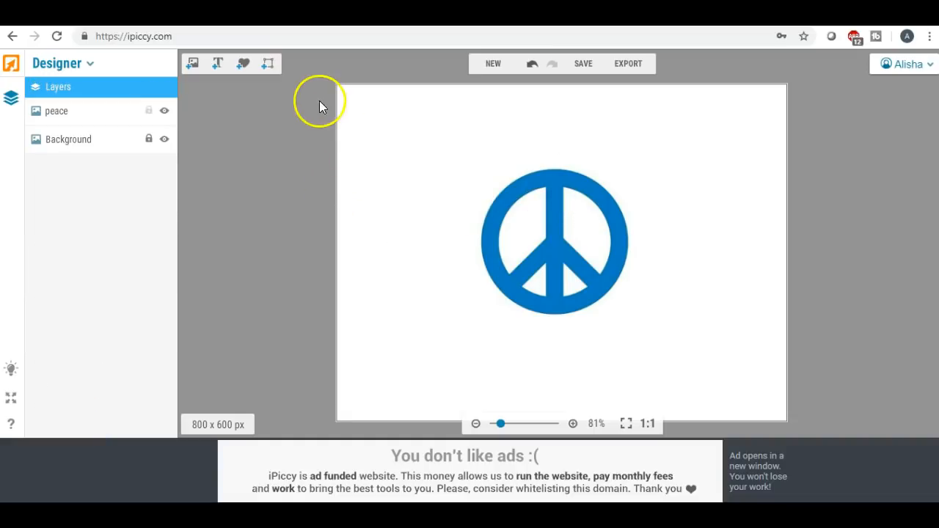
Add a text layer reading "Peace" just above the peace sign.
left_click(218, 65)
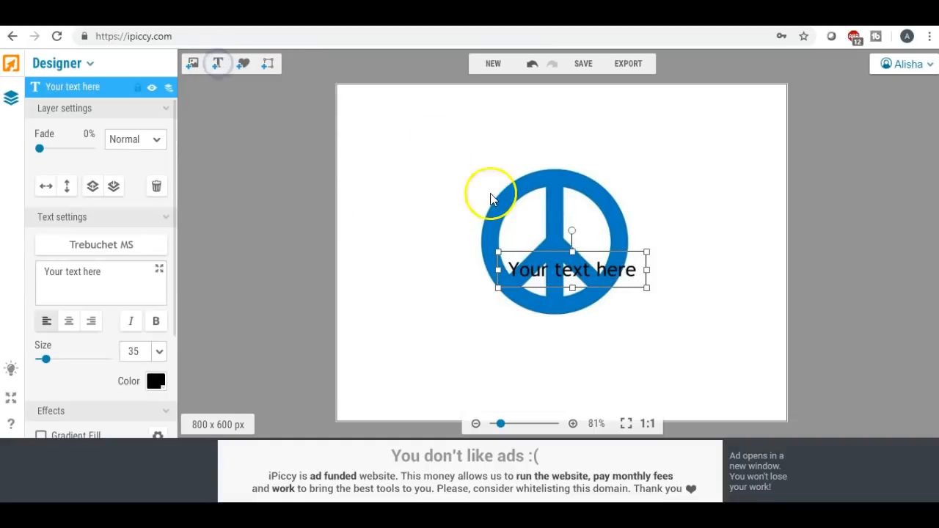
left_click_drag(535, 287, 532, 158)
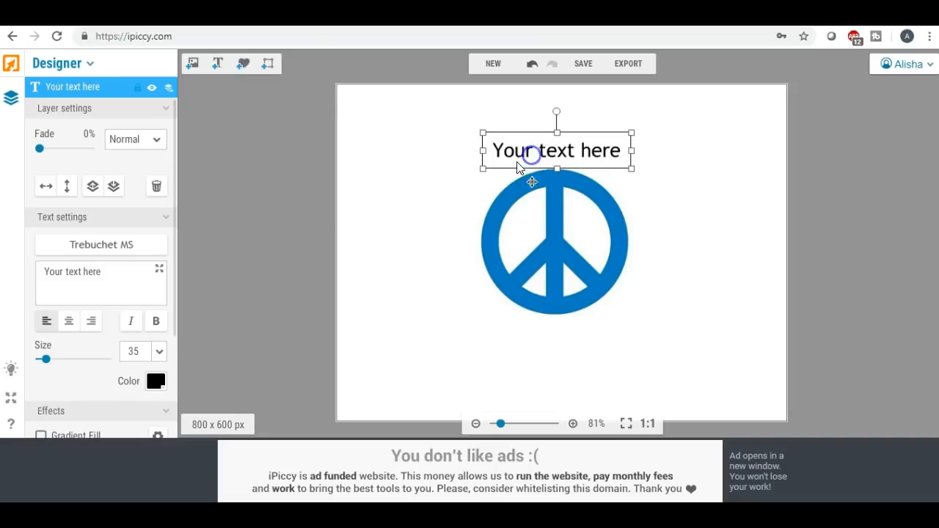
left_click_drag(119, 262, 48, 263)
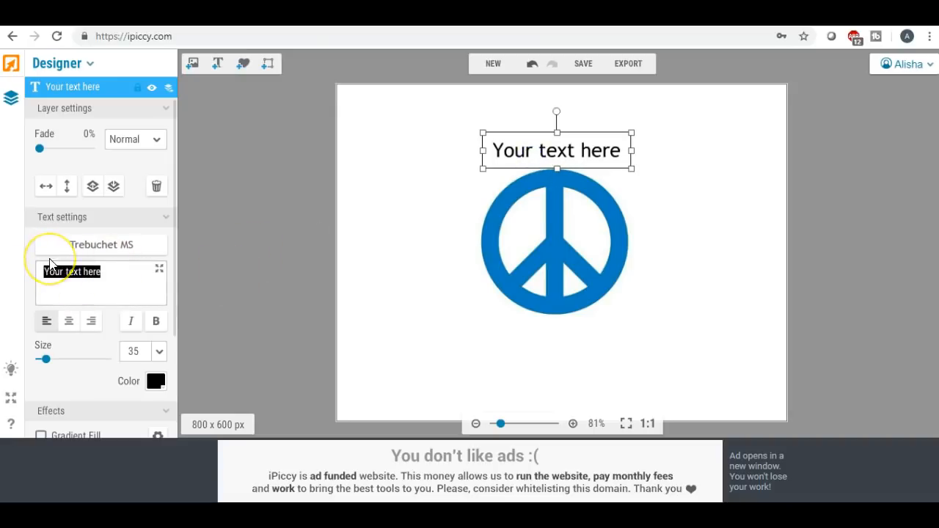
type("Peace")
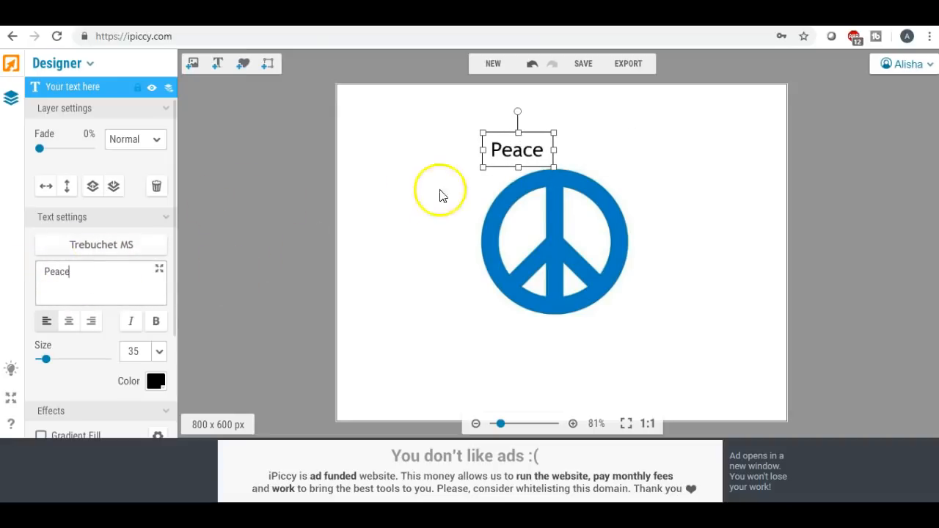
left_click(462, 311)
Add a second text layer reading "Love" just below the peace sign.
left_click(220, 67)
left_click_drag(516, 238, 514, 336)
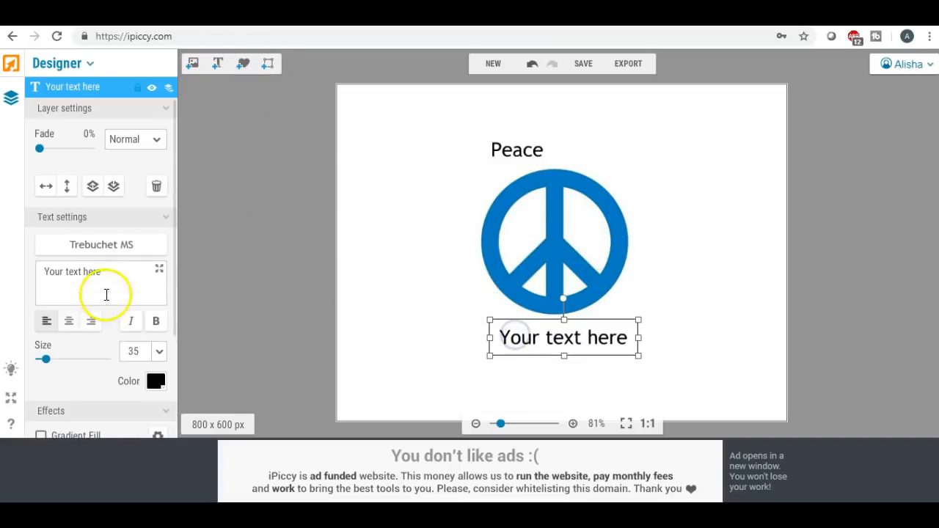
left_click_drag(105, 272, 3, 272)
type("Love")
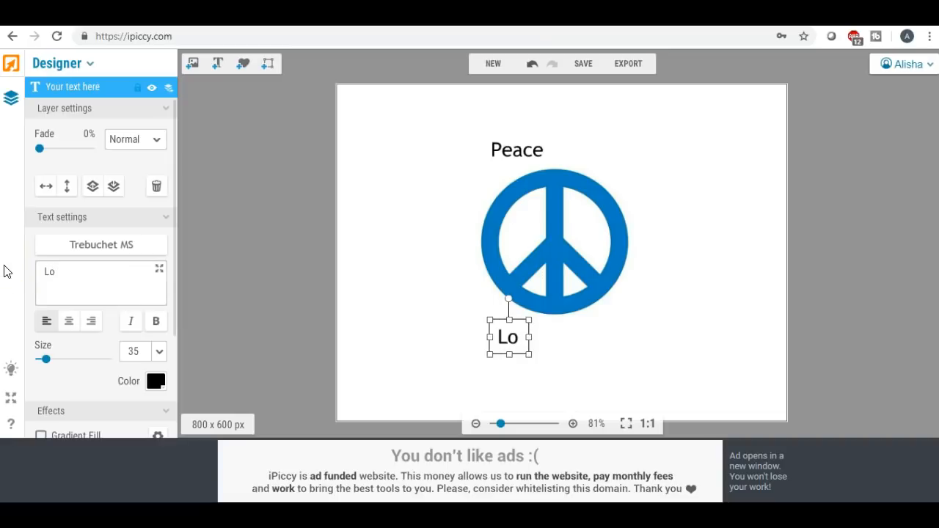
Move the "Peace" text so it sits centred above the peace sign.
left_click(717, 286)
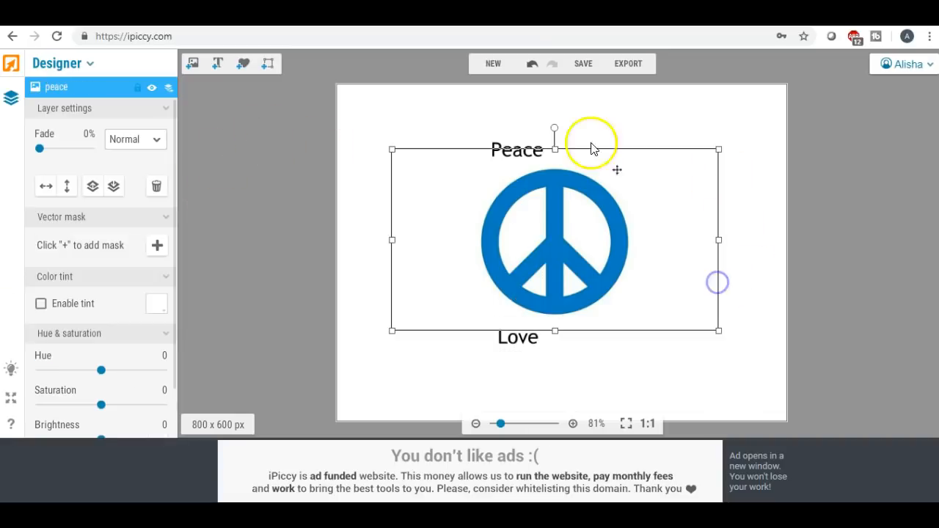
left_click(361, 259)
left_click_drag(503, 152, 537, 150)
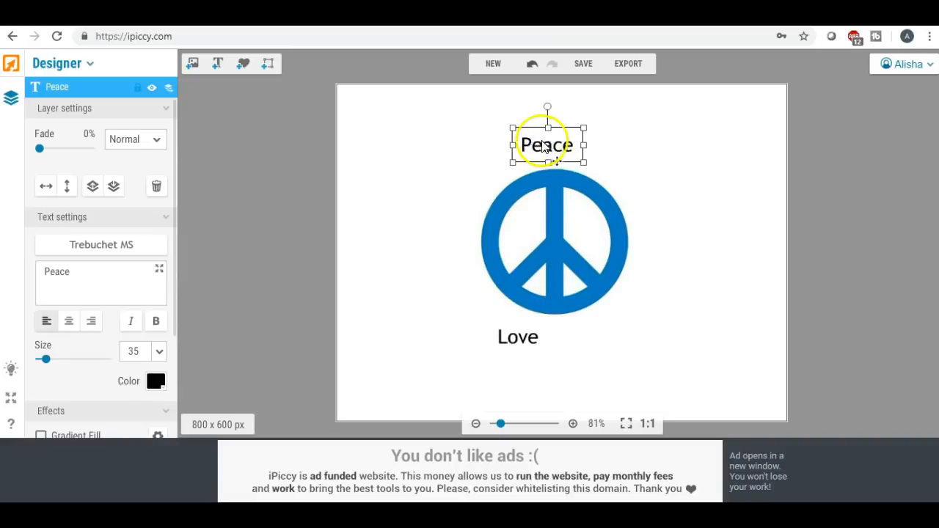
left_click(549, 146)
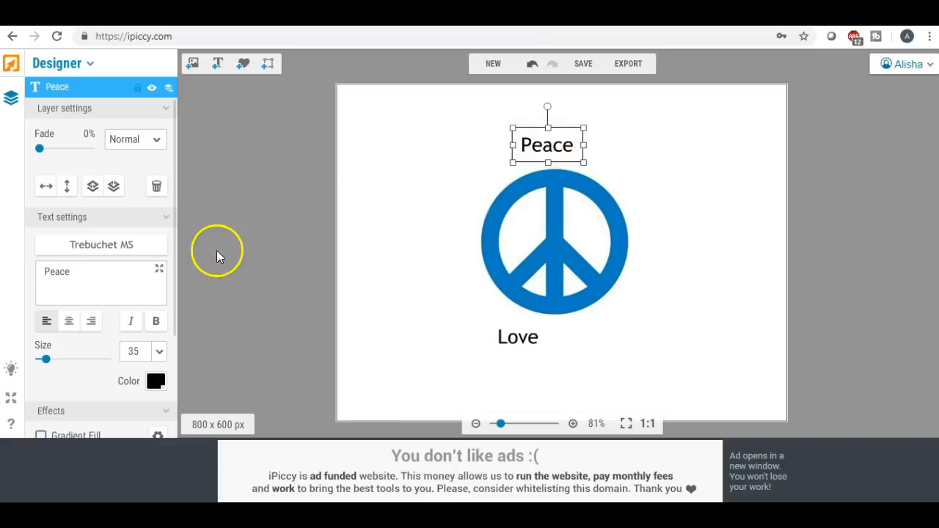
Open the font choices for the "Peace" text and look through the online fonts.
left_click(101, 249)
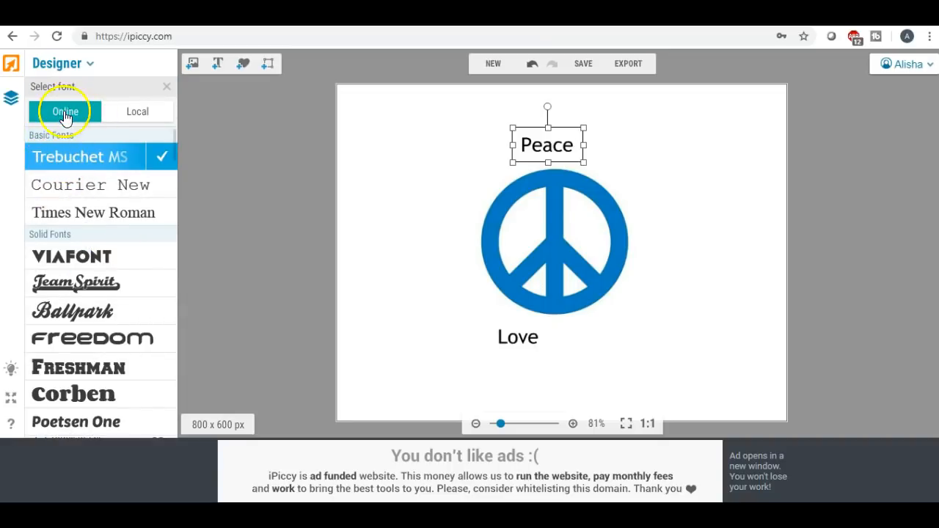
left_click(137, 115)
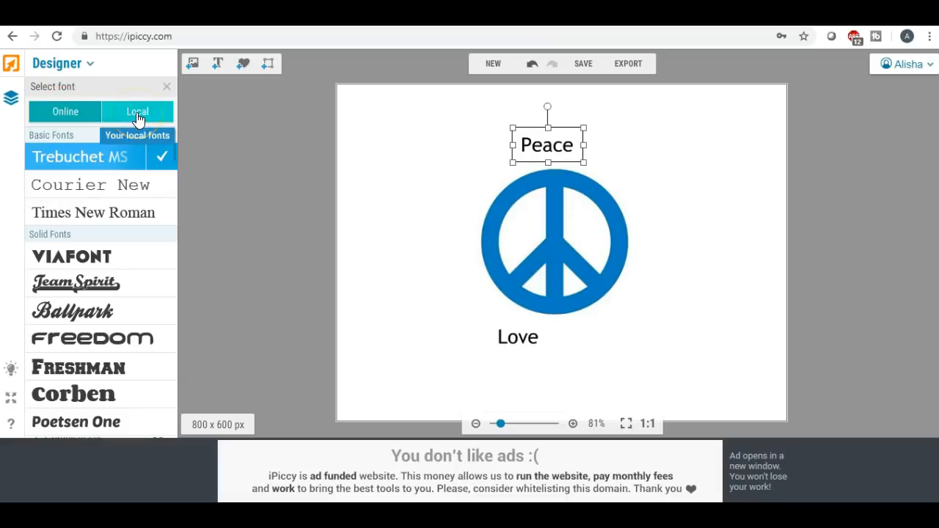
left_click(62, 117)
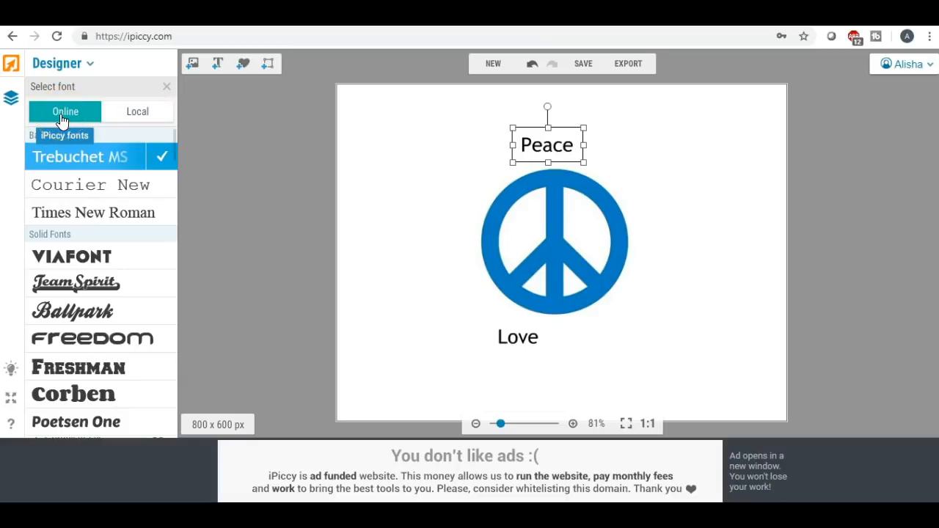
scroll(69, 184, "down", 5)
scroll(69, 213, "down", 2)
scroll(70, 213, "up", 5)
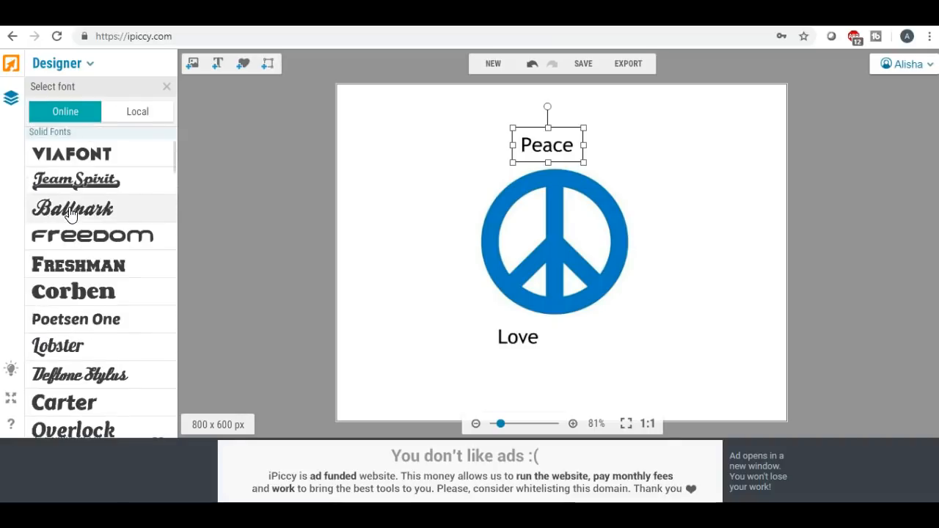
scroll(70, 214, "up", 2)
Search the local fonts for a bold retro-style typeface for the "Peace" text.
left_click(135, 114)
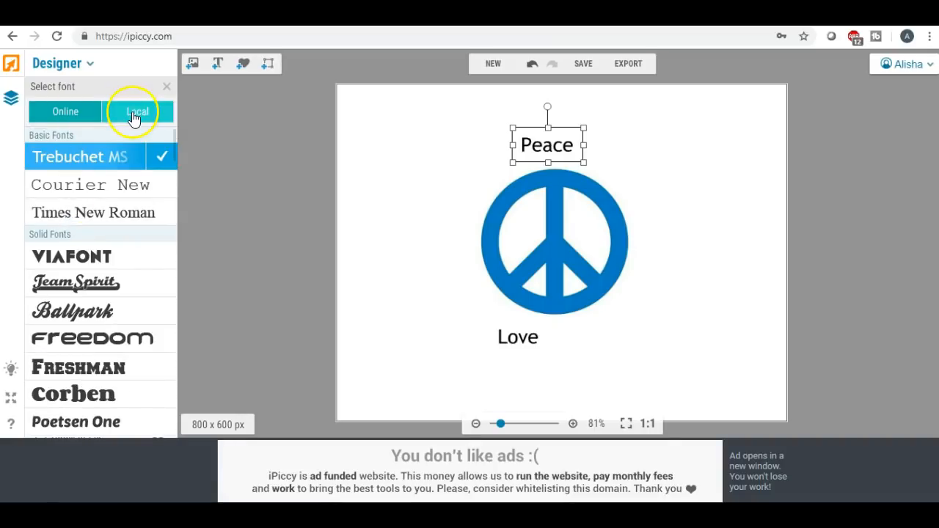
scroll(103, 206, "down", 3)
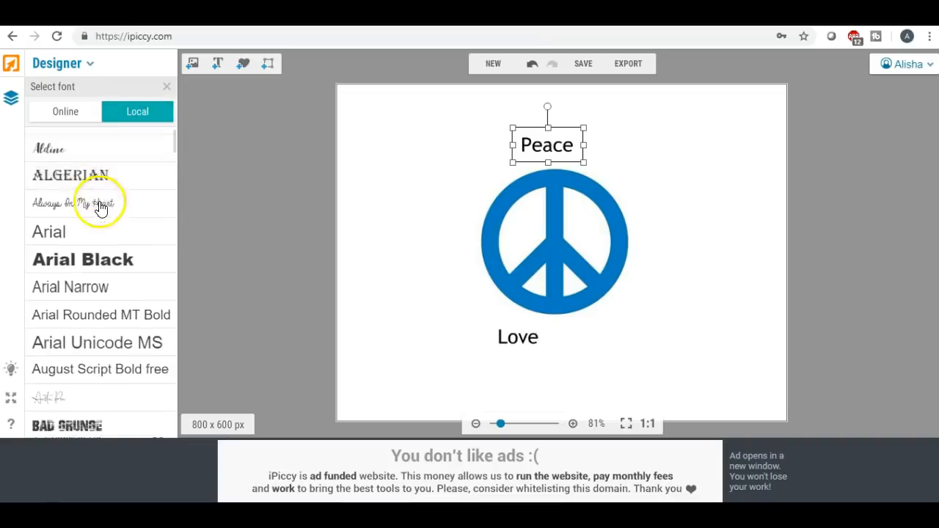
scroll(100, 212, "down", 9)
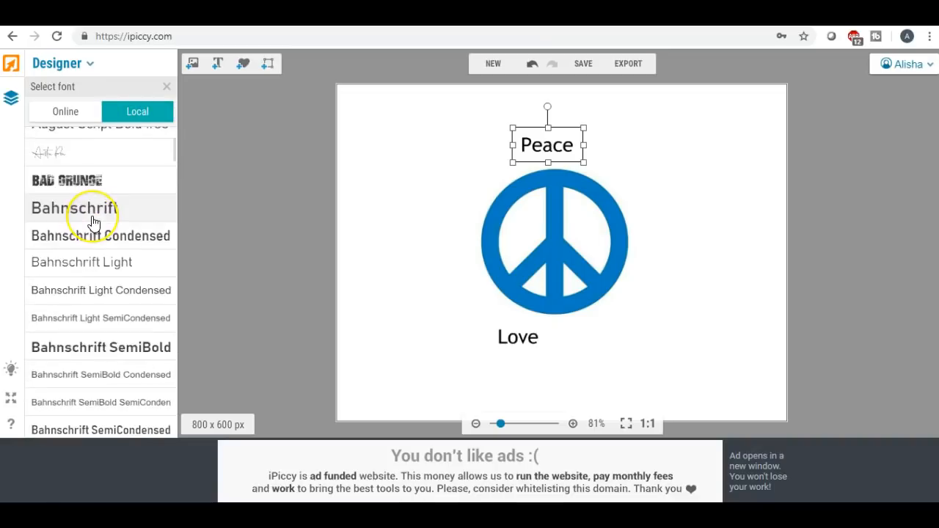
scroll(92, 223, "down", 10)
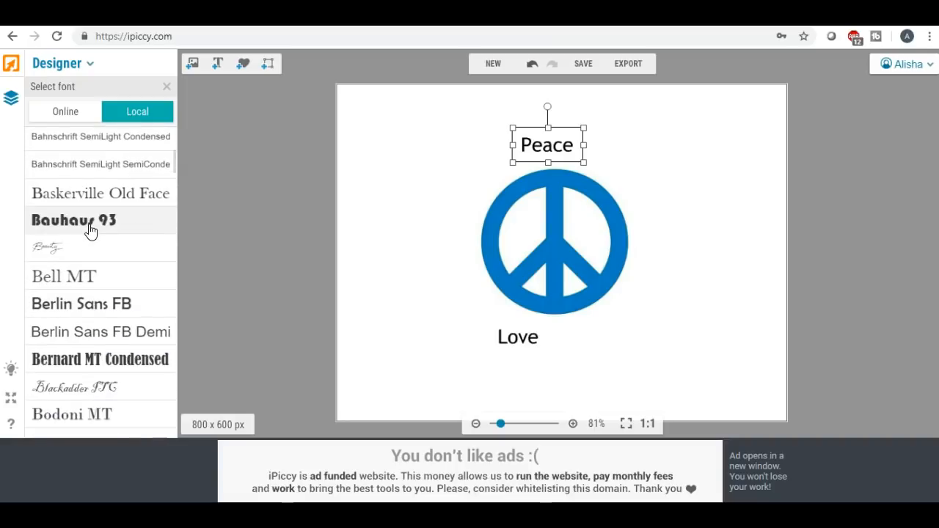
scroll(91, 228, "down", 9)
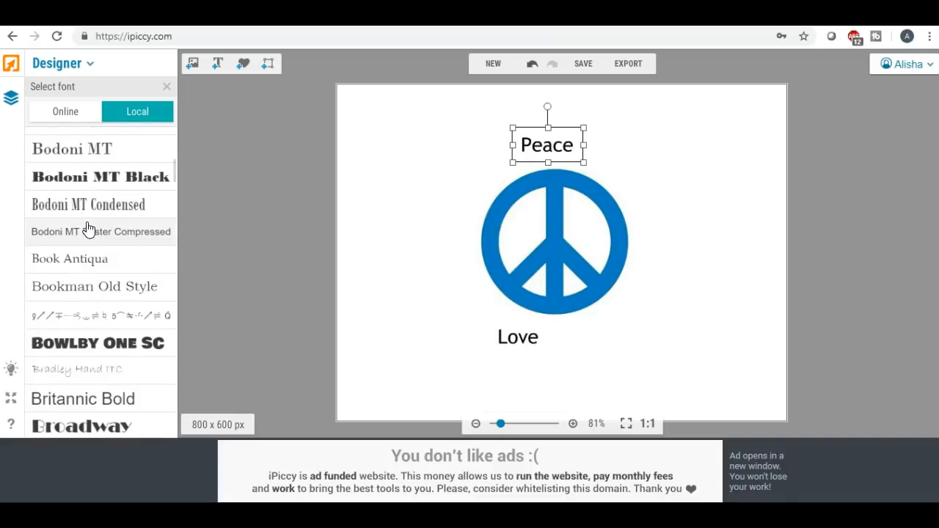
scroll(90, 224, "down", 10)
scroll(81, 271, "down", 4)
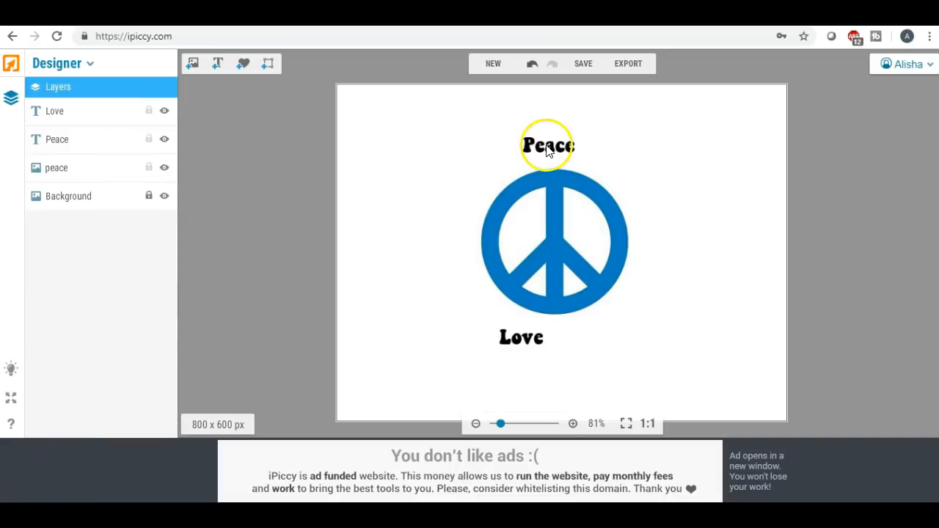
Move the "Love" text down near the canvas's lower edge, then enlarge the peace sign and centre it between the two words.
left_click(541, 152)
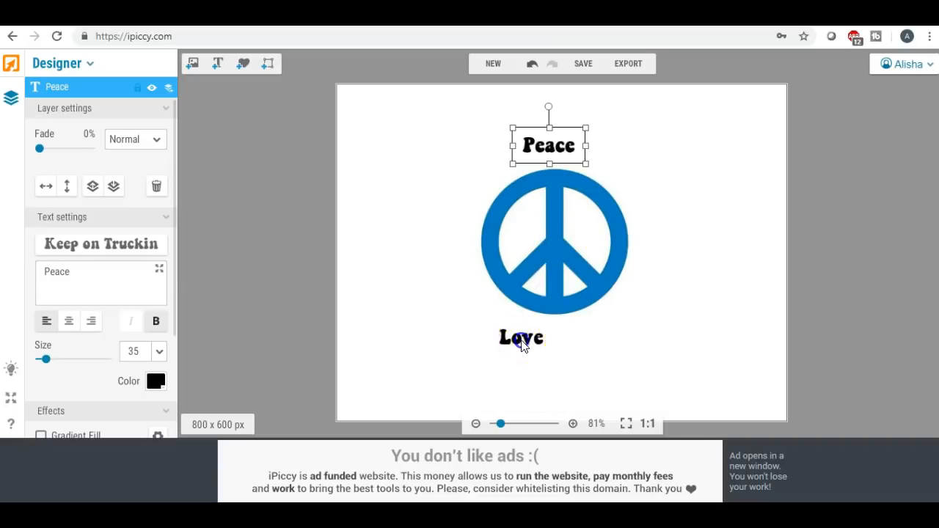
left_click_drag(521, 339, 525, 386)
left_click(556, 258)
left_click_drag(718, 330, 820, 411)
left_click_drag(622, 256, 574, 243)
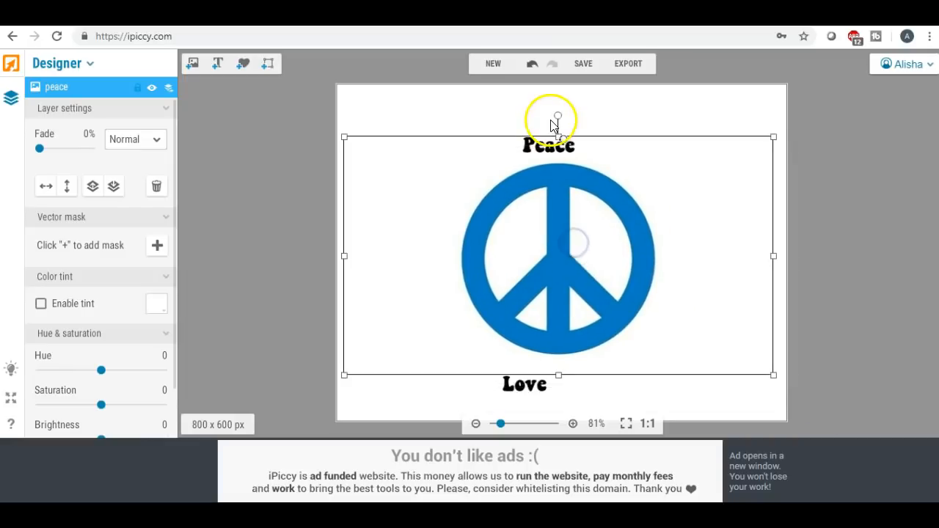
Enlarge the "Peace" text and position it centred just above the peace sign.
left_click(524, 131)
left_click(530, 146)
left_click_drag(530, 145, 505, 116)
mouse_move(565, 138)
left_mouse_down()
mouse_move(660, 191)
mouse_move(561, 146)
left_mouse_up()
left_click(407, 164)
left_click(318, 143)
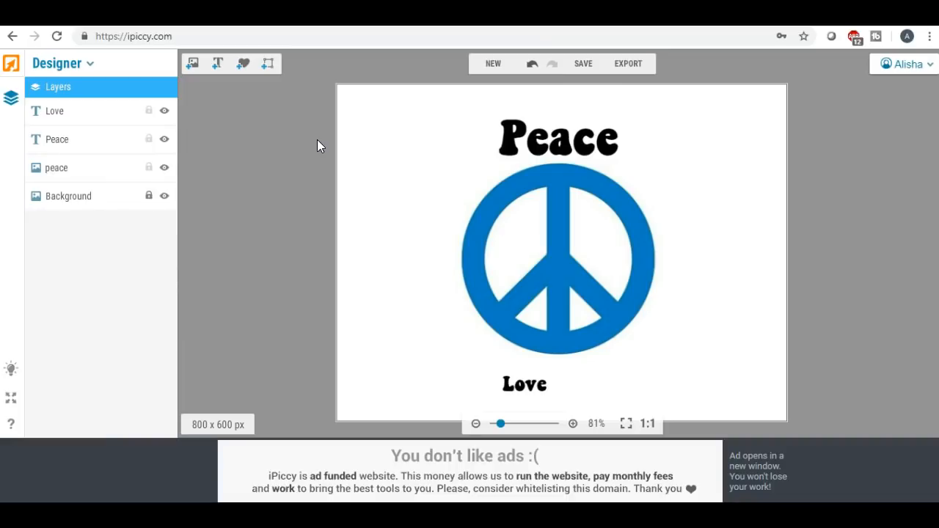
Enlarge the "Love" text to size 98 and move it to just below the peace sign.
left_click(524, 385)
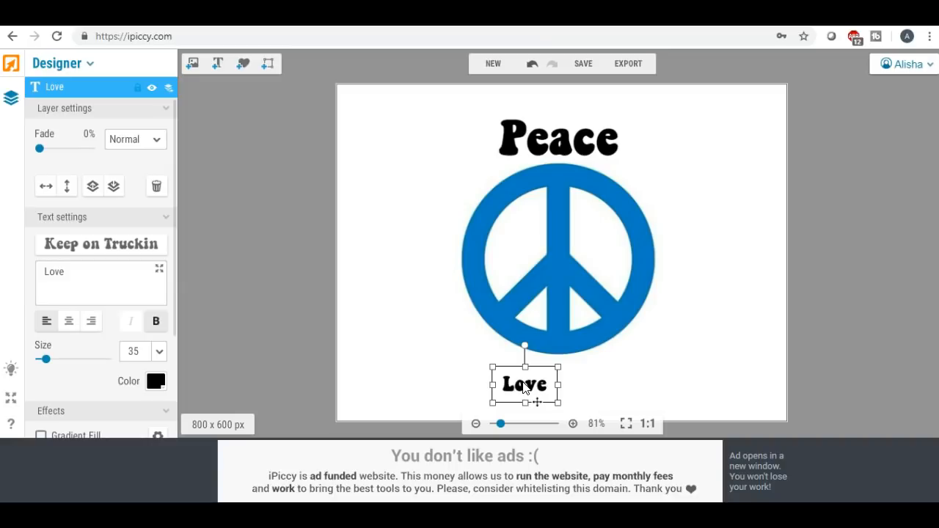
left_click_drag(558, 368, 673, 300)
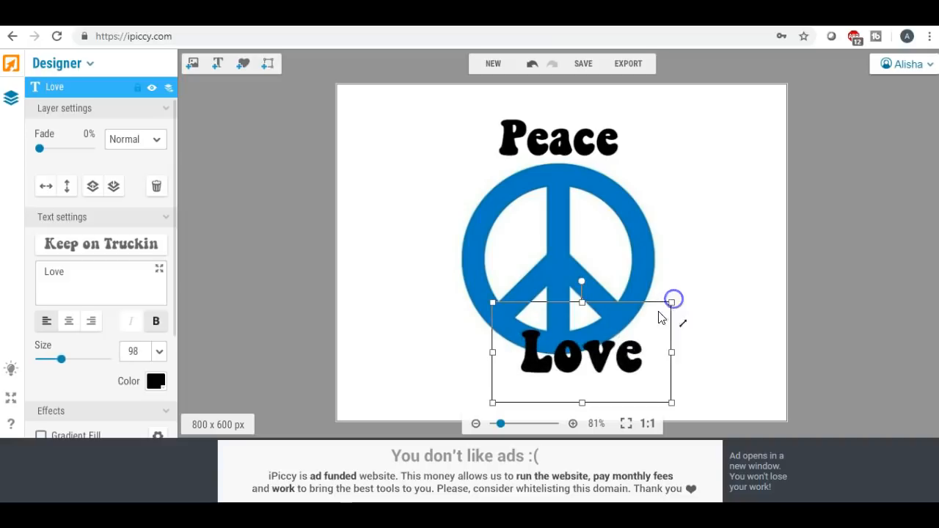
left_click_drag(595, 356, 555, 377)
Enlarge the "Peace" text to size 92 and nudge both words and the peace sign into one centred column.
left_click_drag(555, 155, 548, 139)
left_click_drag(468, 162, 447, 180)
left_click_drag(534, 150, 559, 141)
left_click_drag(554, 213, 549, 206)
left_click(565, 365)
left_click_drag(556, 382, 551, 379)
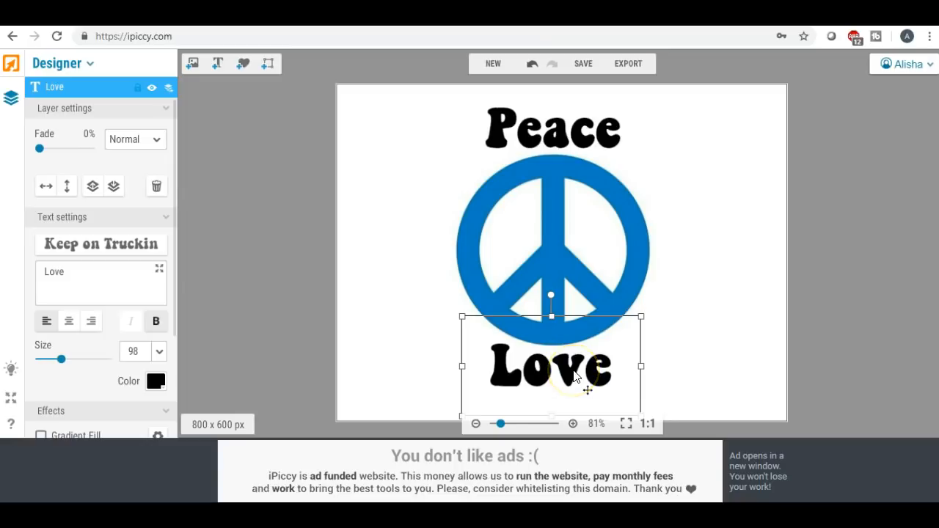
Check the font size of the "Peace" text and set the "Love" text to the matching size of 92.
left_click(386, 241)
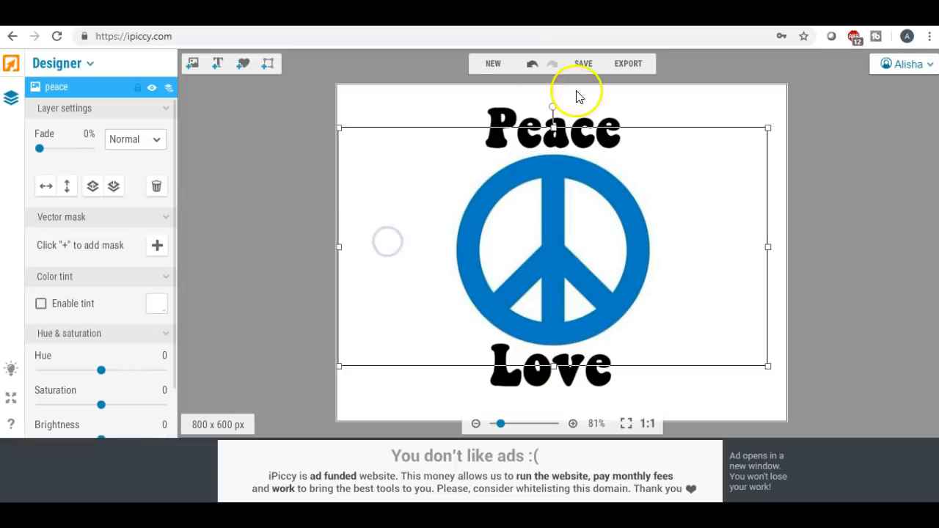
left_click(465, 97)
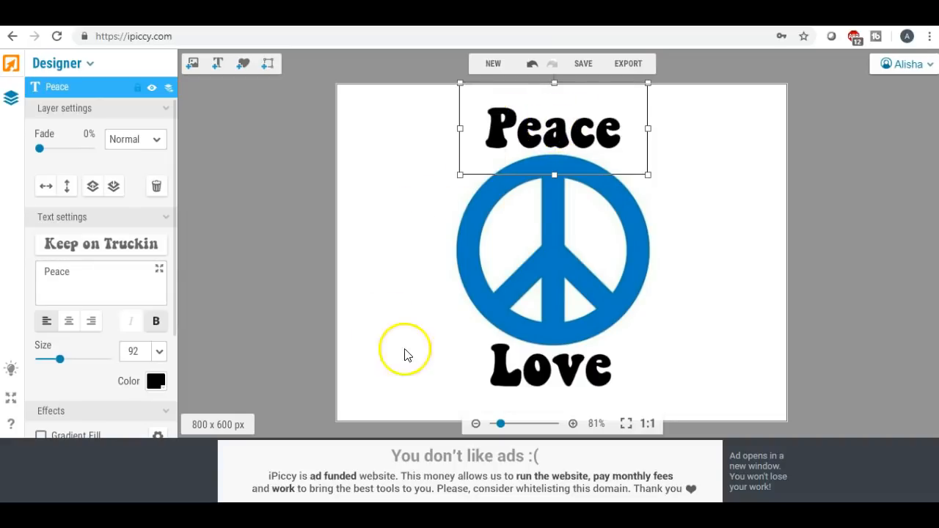
left_click(529, 380)
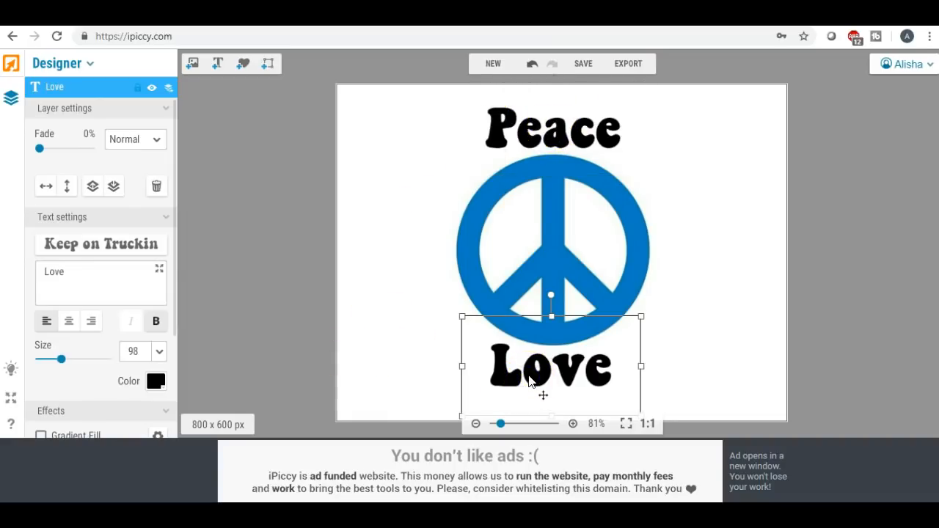
left_click(143, 350)
type("92")
key("Return")
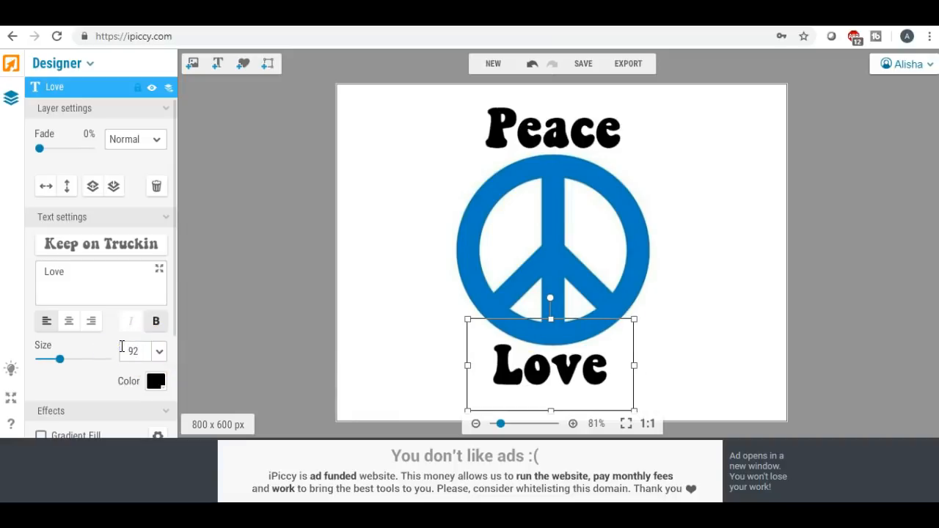
left_click(366, 201)
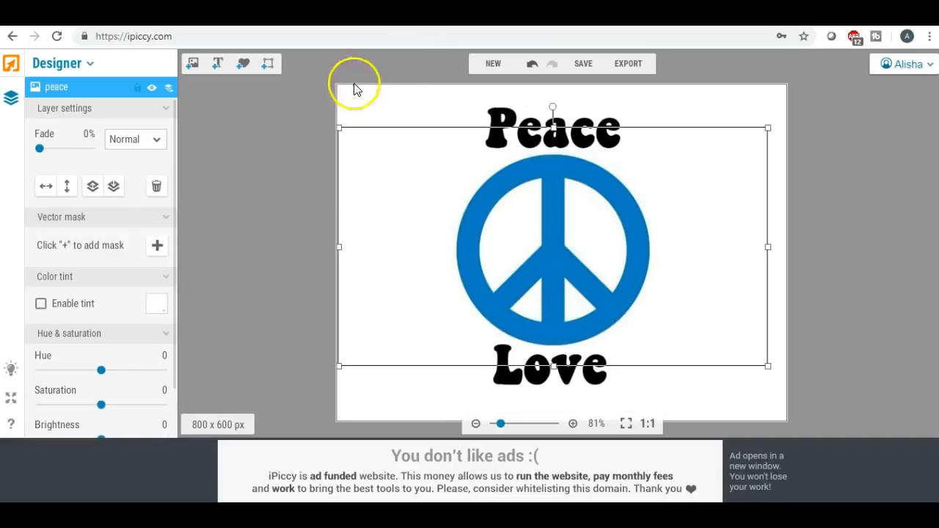
left_click(281, 119)
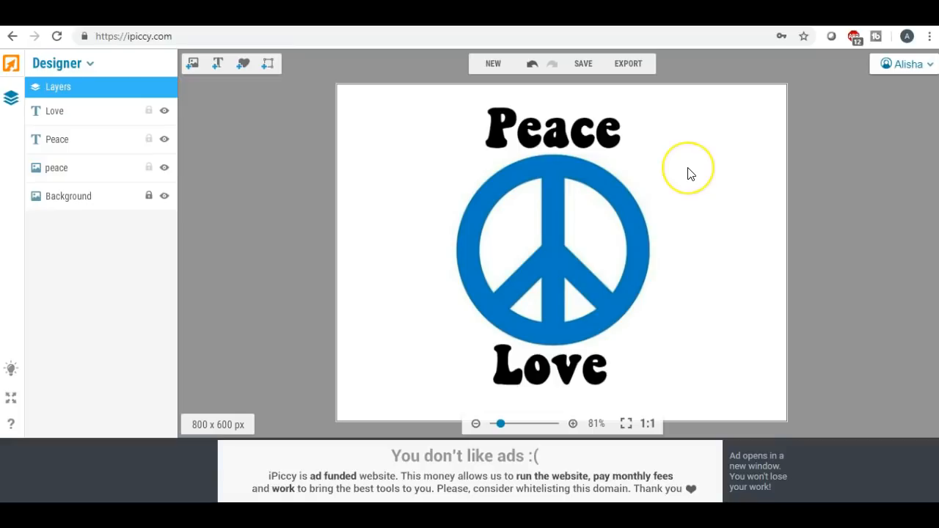
Export the finished design to the Editor as a flattened image.
left_click(689, 109)
left_click(628, 64)
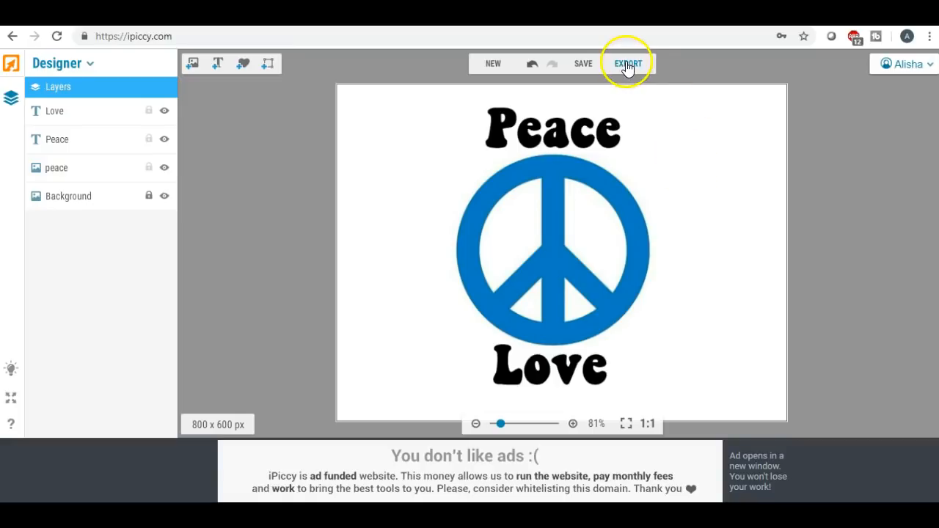
left_click(628, 66)
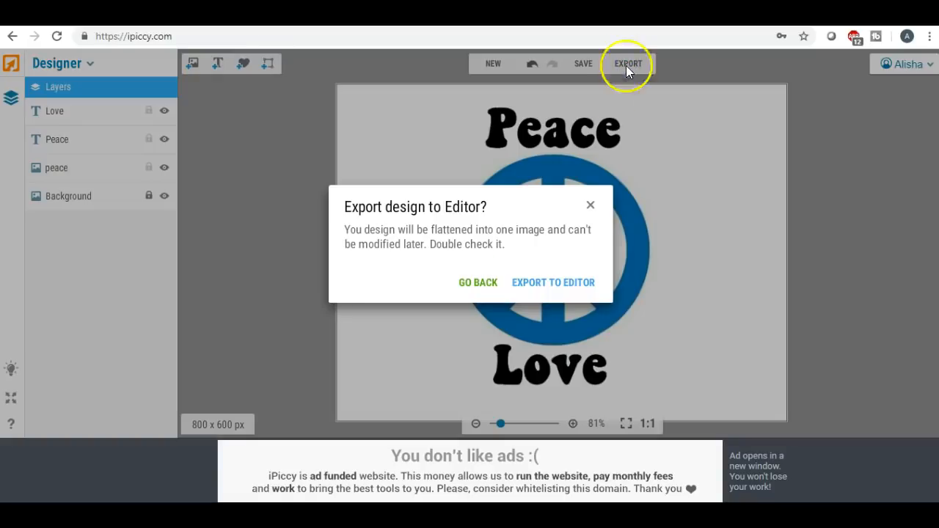
left_click(553, 282)
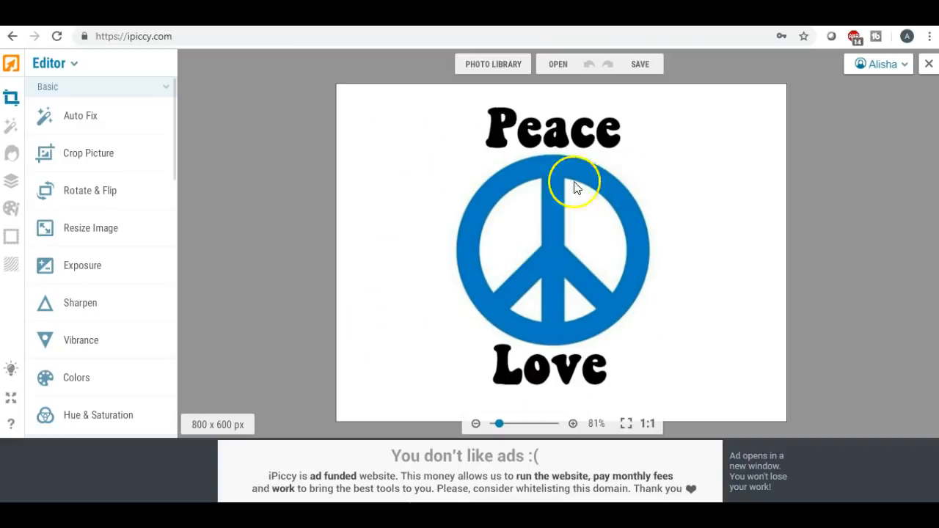
Crop the image closely around the peace sign and both words to 480 x 571 px.
left_click(96, 154)
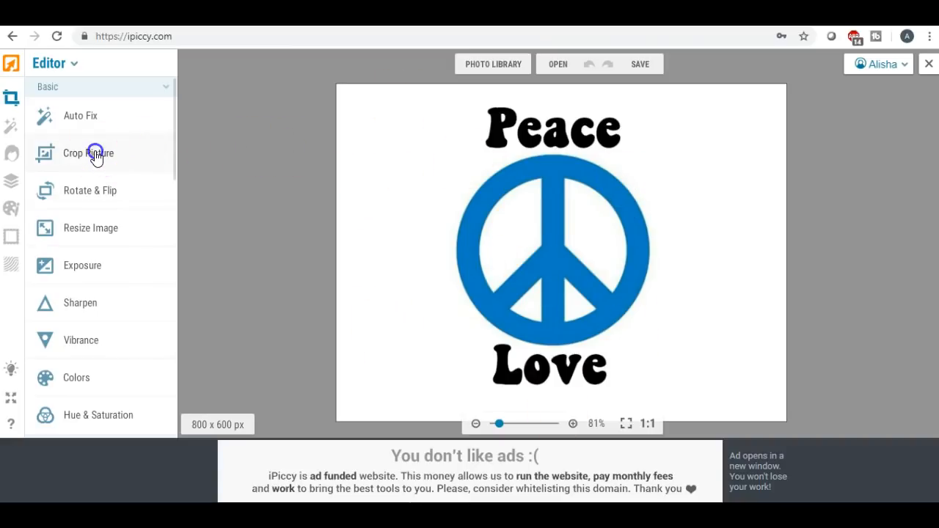
left_click_drag(550, 214, 551, 173)
left_click_drag(556, 287, 552, 394)
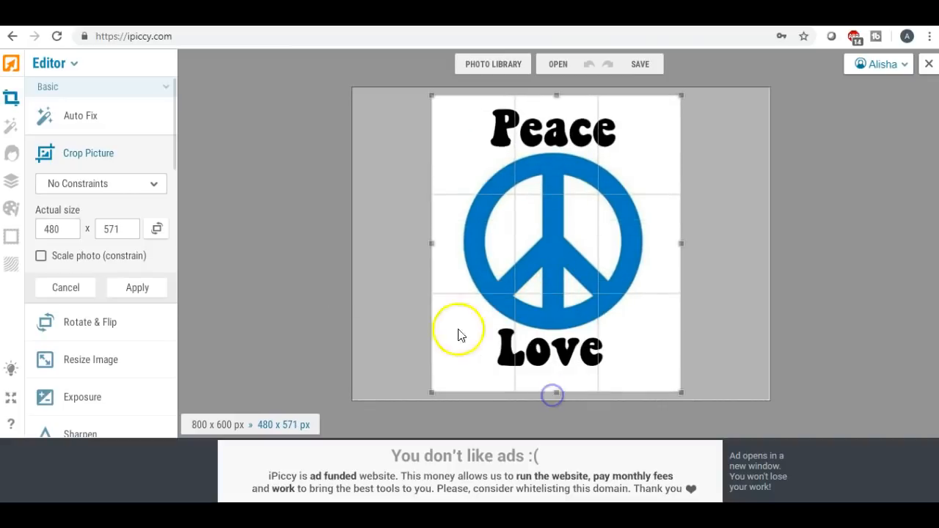
left_click(138, 288)
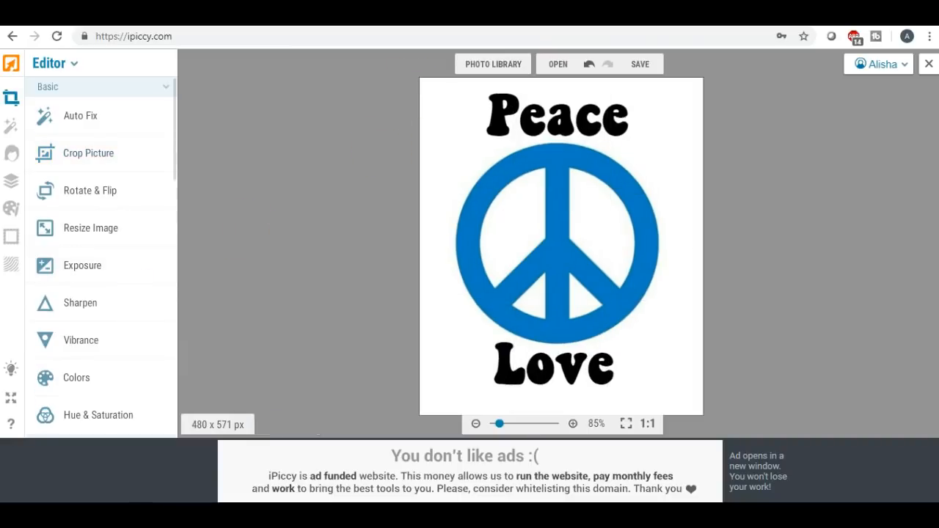
Set up saving to the computer as a .jpg in Highest quality with the file name "love".
left_click(636, 66)
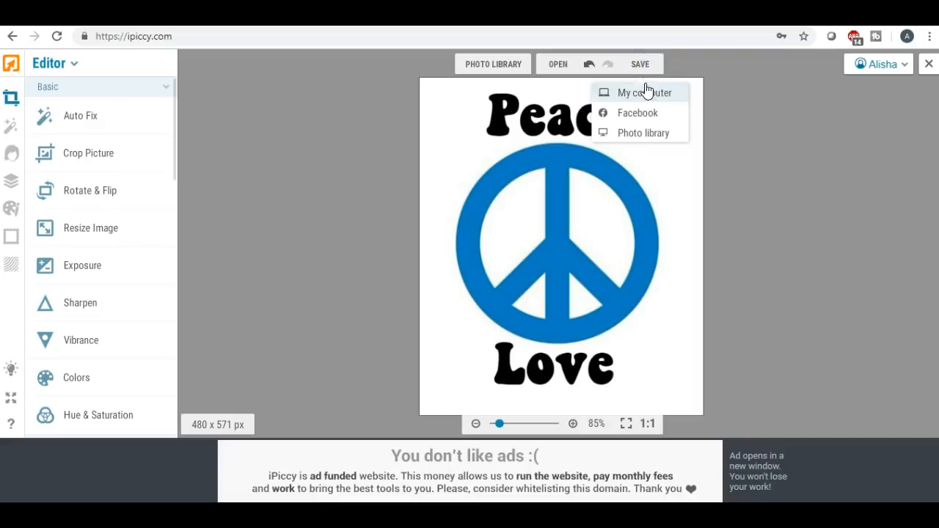
left_click(643, 93)
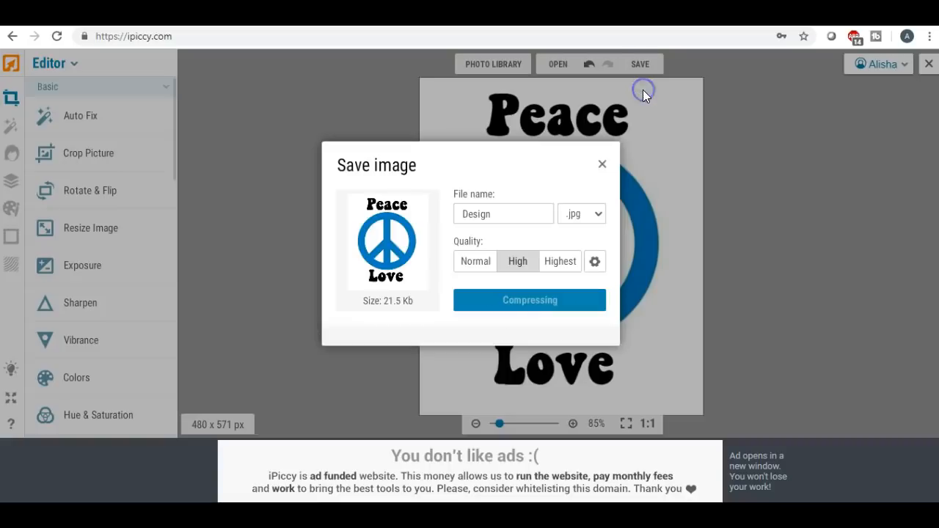
left_click(561, 263)
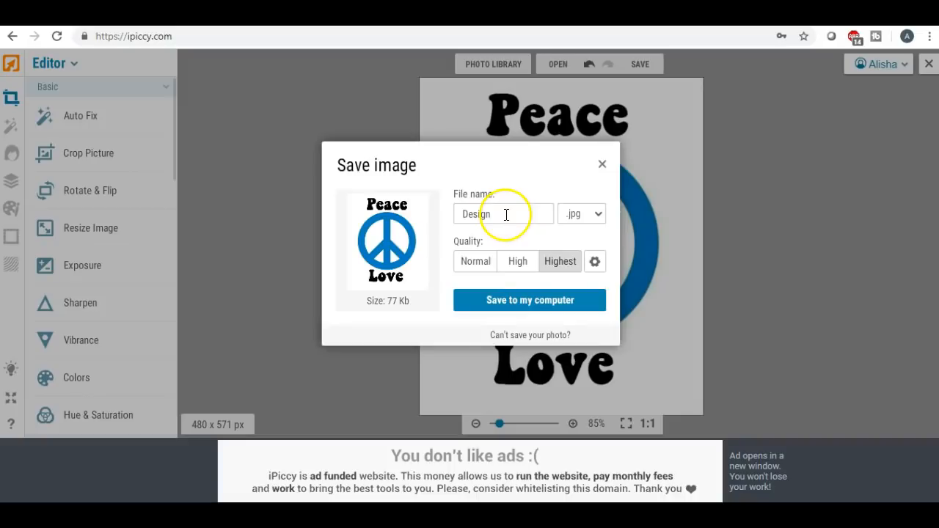
left_click_drag(507, 214, 420, 213)
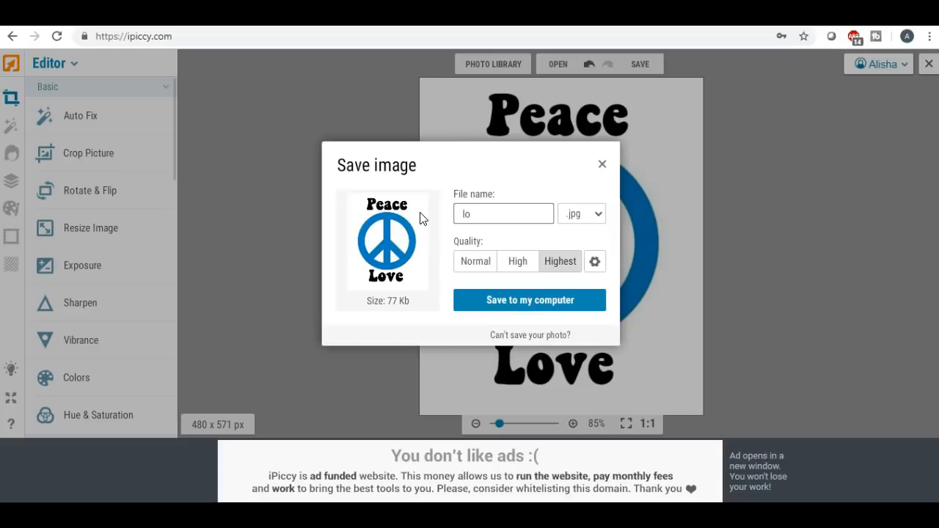
Save the "love" JPEG to the Desktop and close the photo in the Editor.
left_click(531, 301)
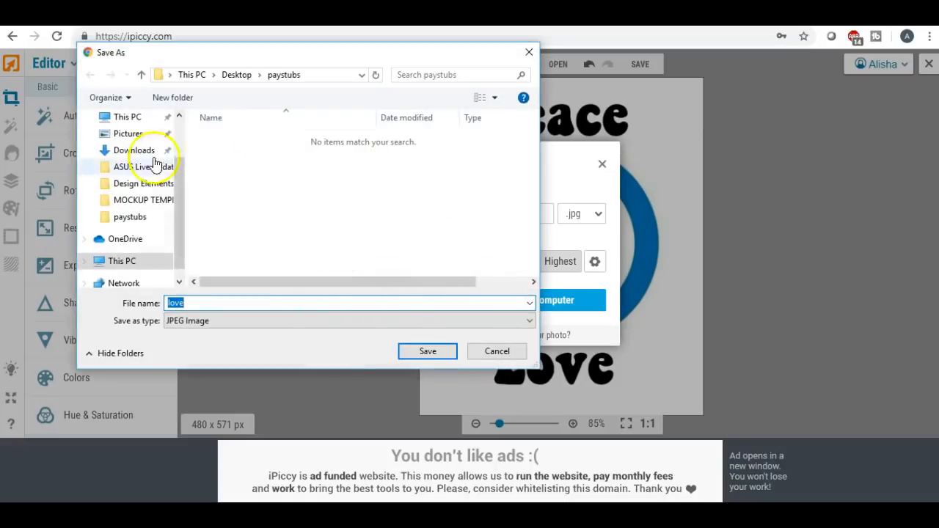
left_click_drag(180, 184, 179, 126)
left_click(129, 145)
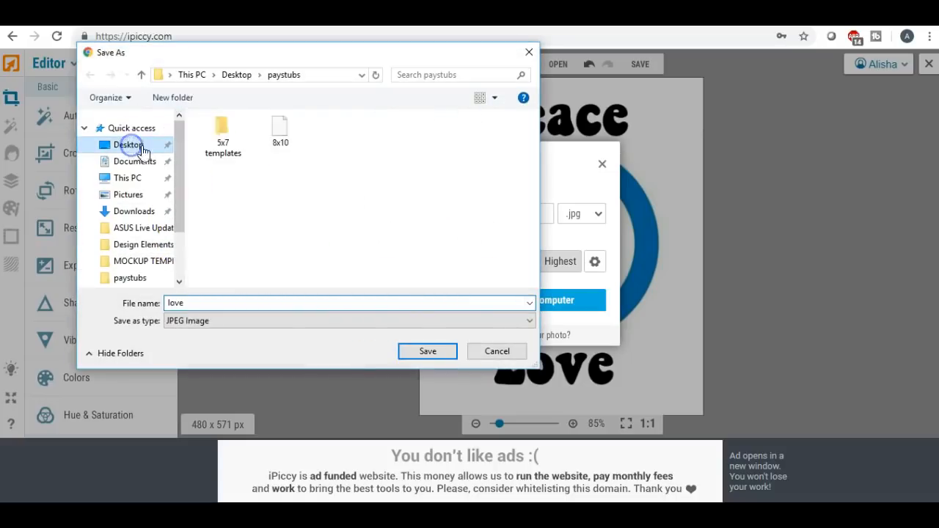
left_click(428, 351)
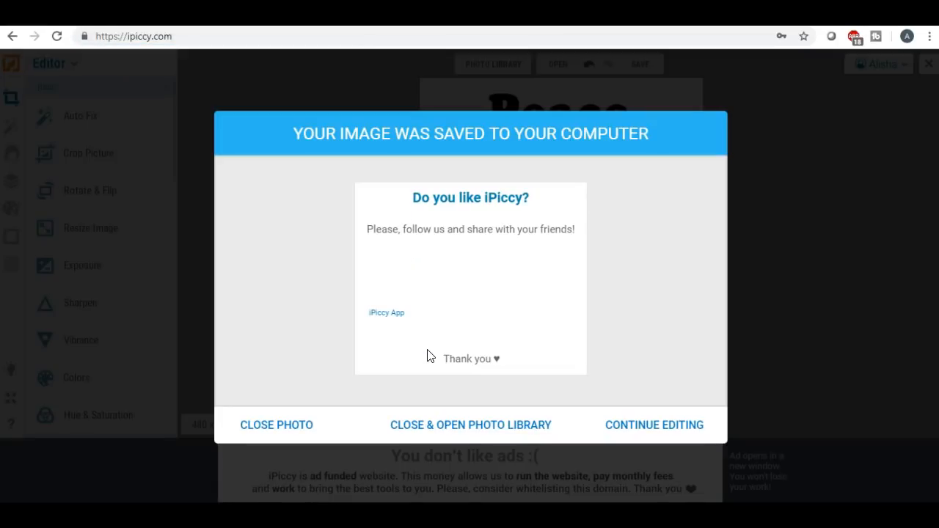
left_click(430, 356)
left_click(267, 430)
left_click(266, 426)
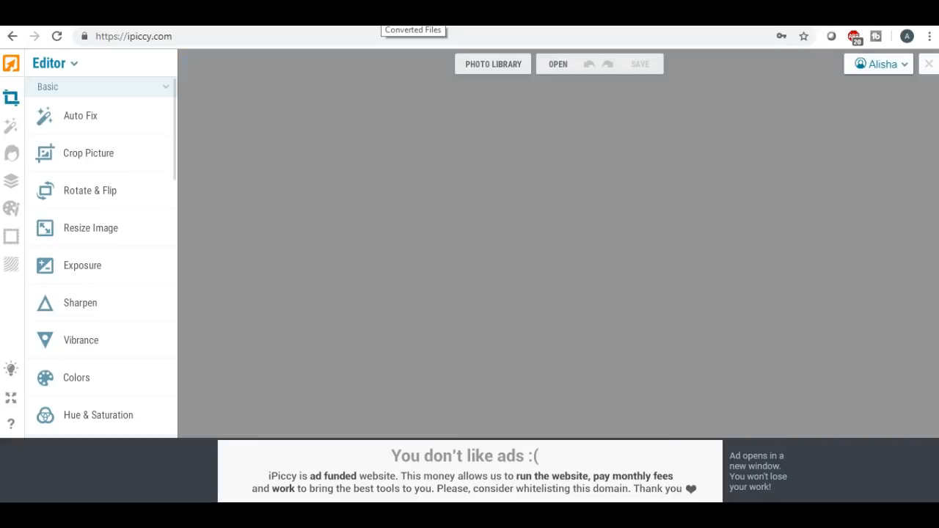
Switch to the Convertio page and clear the expired peacee.svg entry from the converted files.
left_click(381, 15)
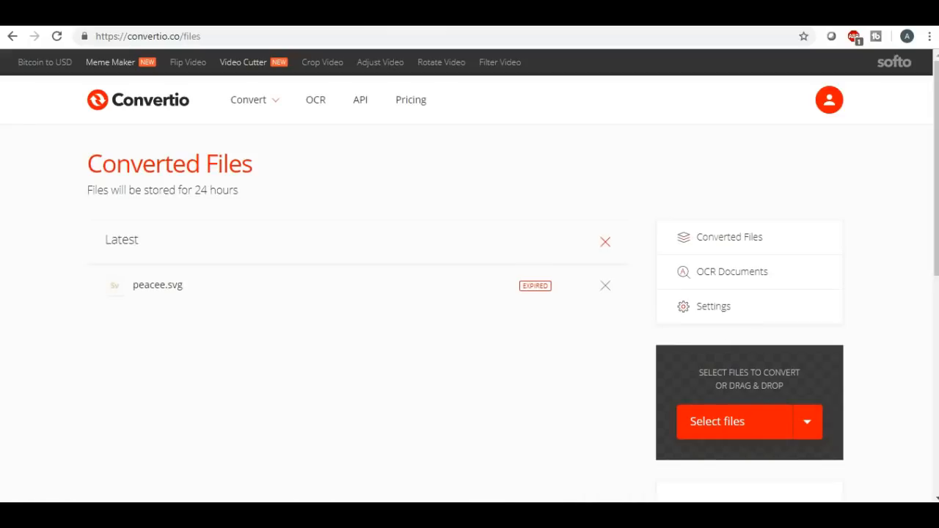
left_click(605, 243)
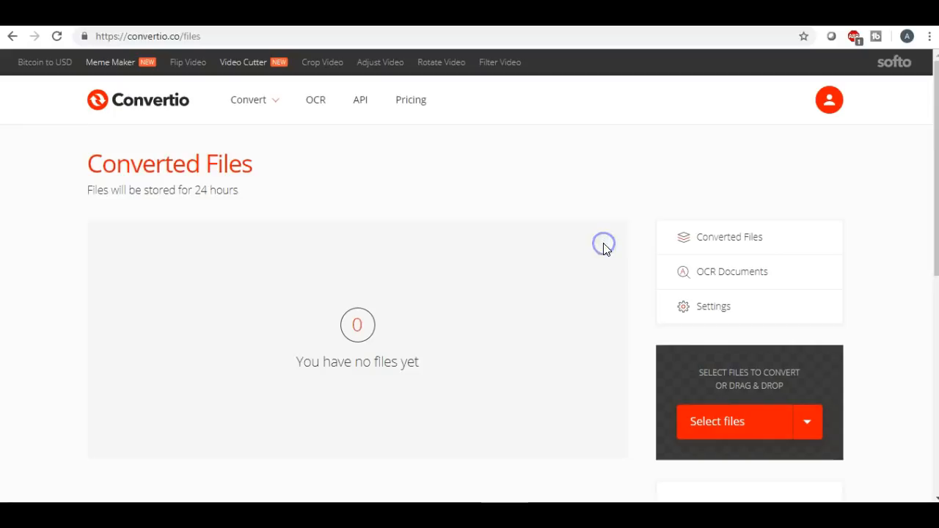
left_click(463, 152)
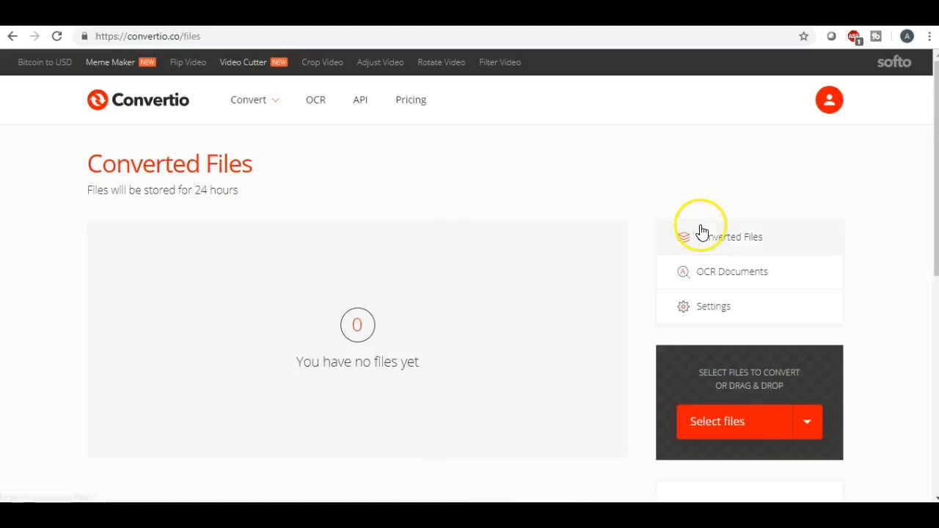
scroll(514, 257, "down", 1)
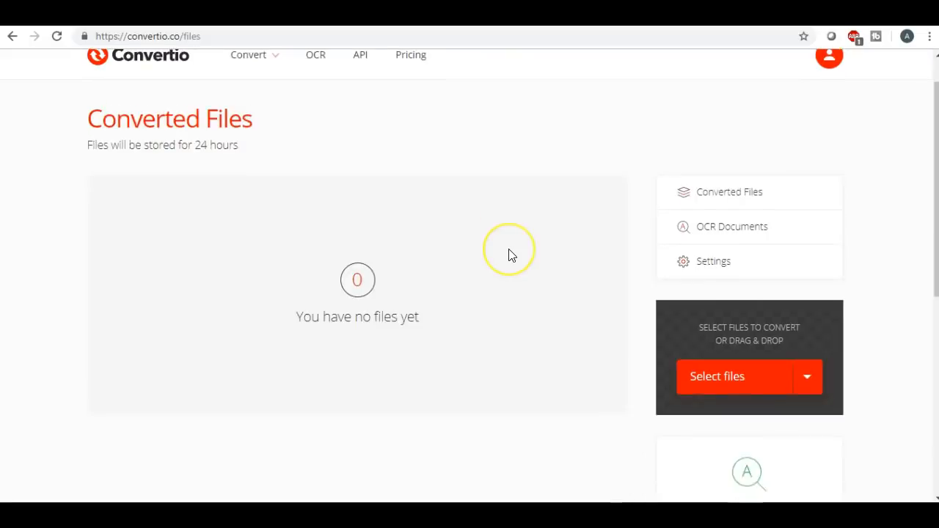
scroll(509, 256, "up", 1)
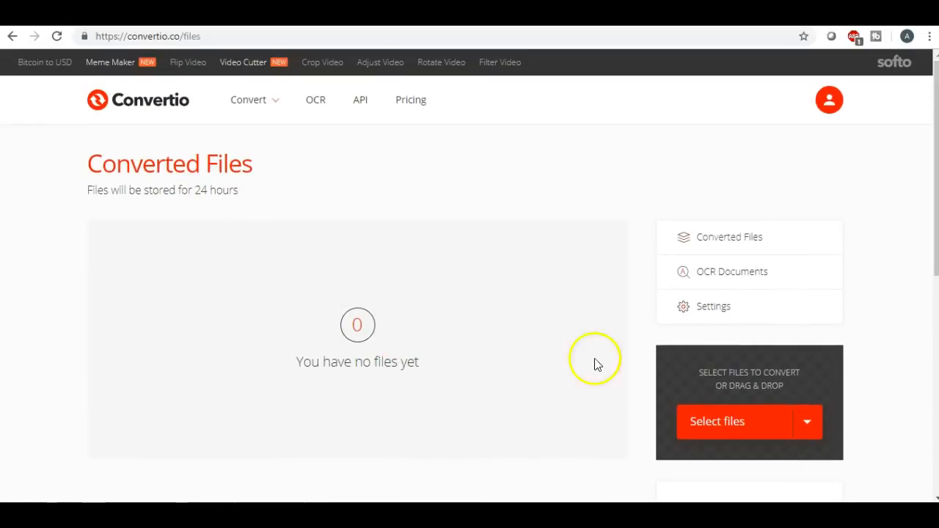
Add the peacee image from the Desktop as the file to convert.
left_click(729, 427)
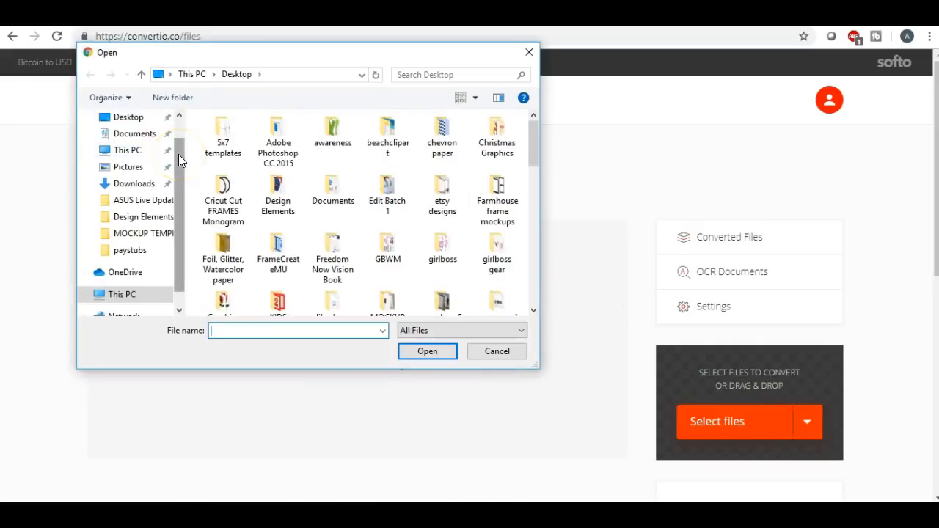
scroll(178, 153, "up", 2)
left_click(128, 145)
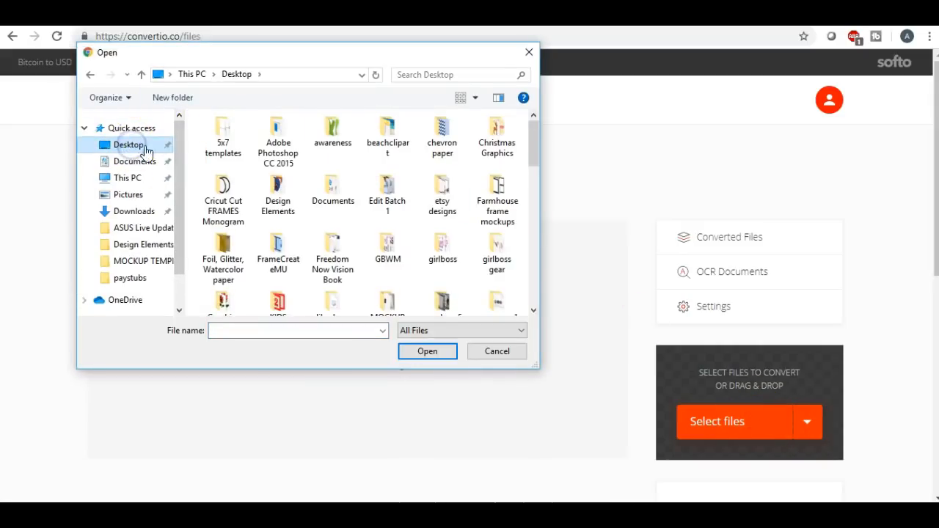
left_click_drag(532, 135, 526, 256)
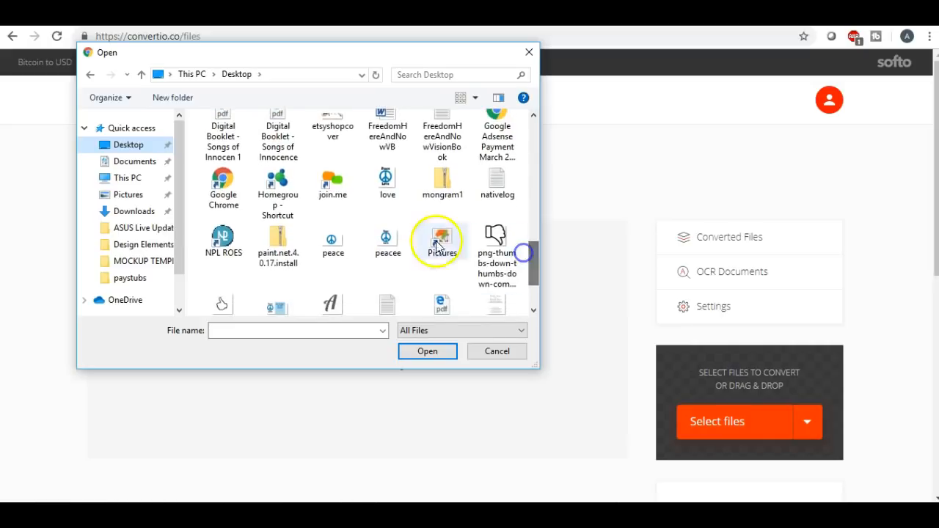
double_click(392, 237)
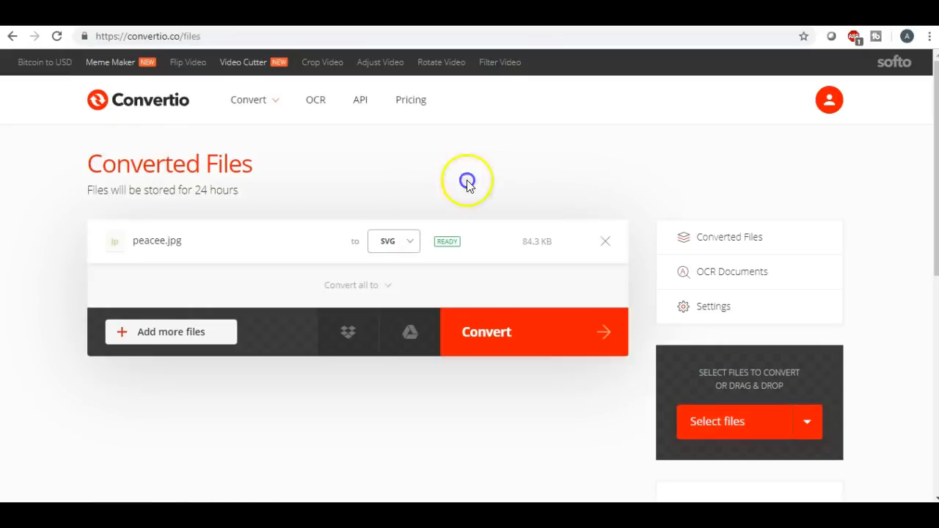
Convert peacee.jpg with SVG as the output format and download the converted peacee.svg file.
left_click(412, 250)
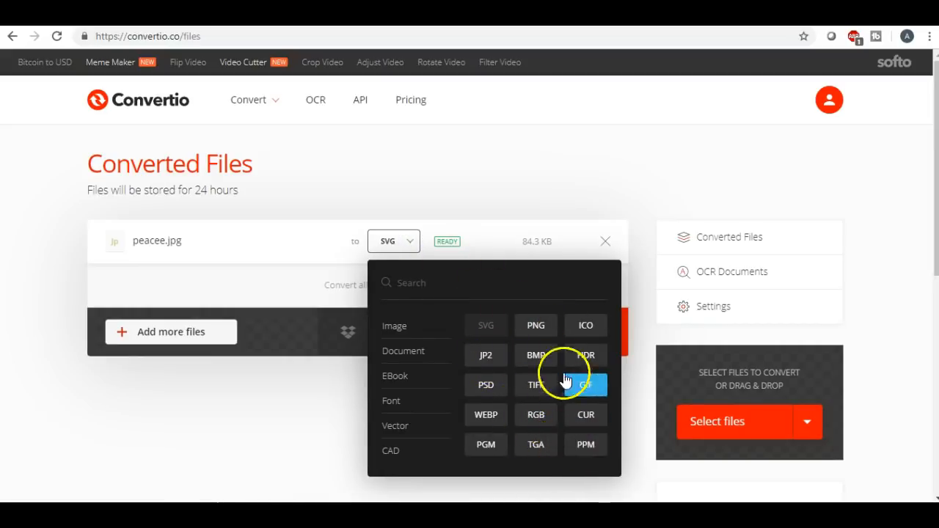
left_click(454, 159)
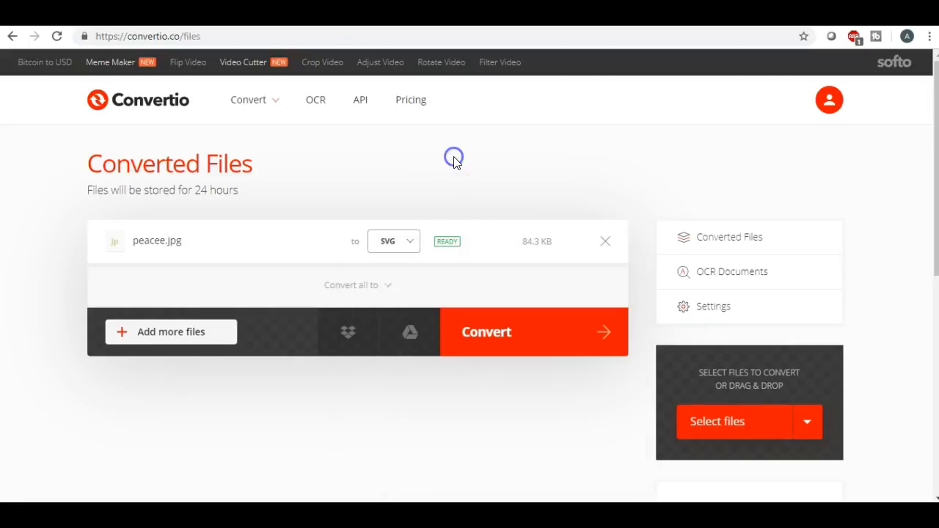
left_click(594, 334)
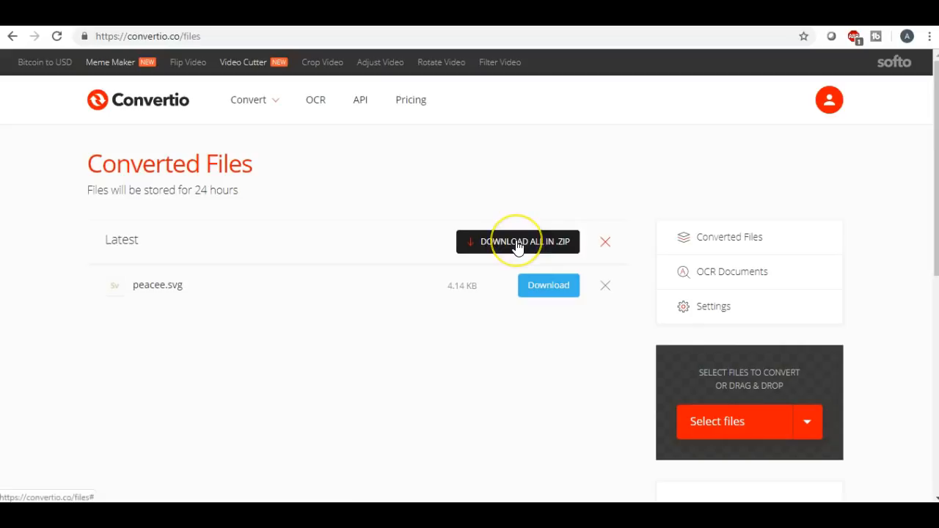
left_click(556, 292)
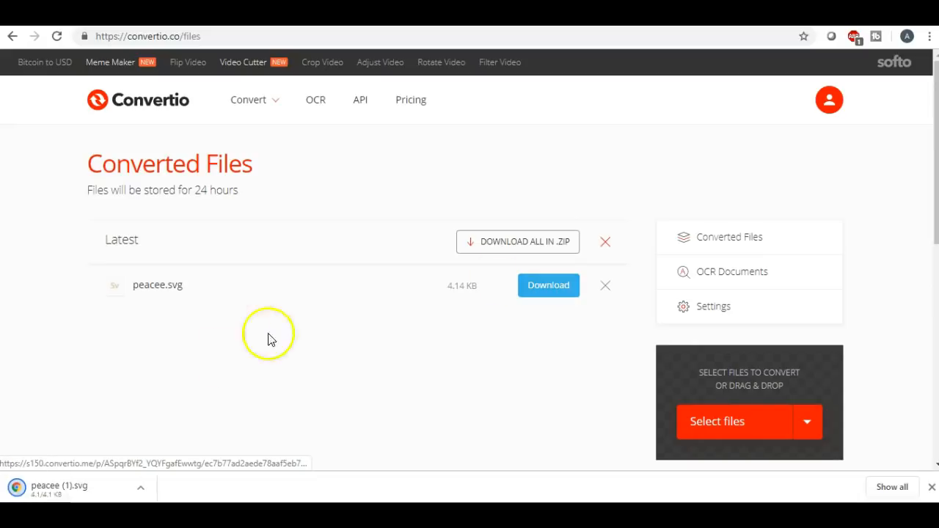
Open the downloaded peacee (1).svg in the browser and look over the whole design.
left_click(52, 492)
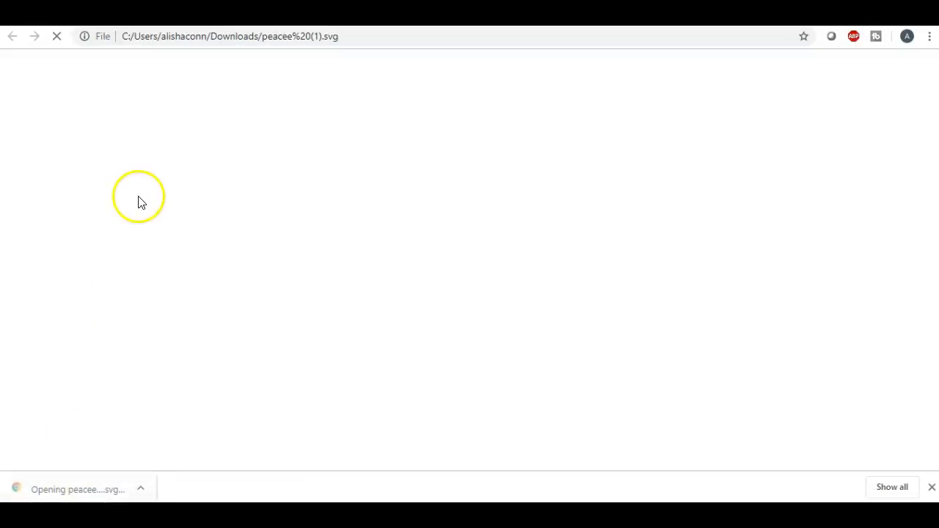
left_click(127, 174)
scroll(127, 175, "down", 3)
scroll(127, 174, "up", 3)
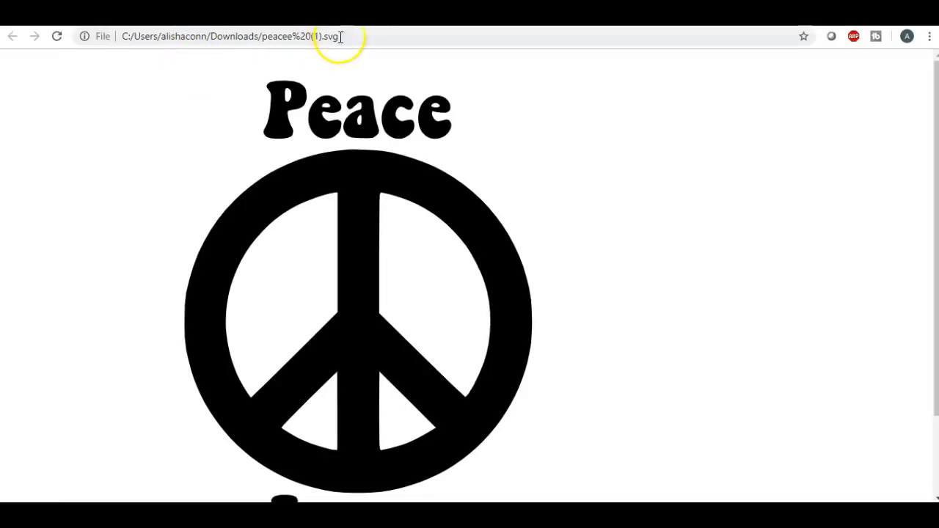
Copy the full local file path of the opened peacee (1).svg.
left_click_drag(340, 36, 97, 33)
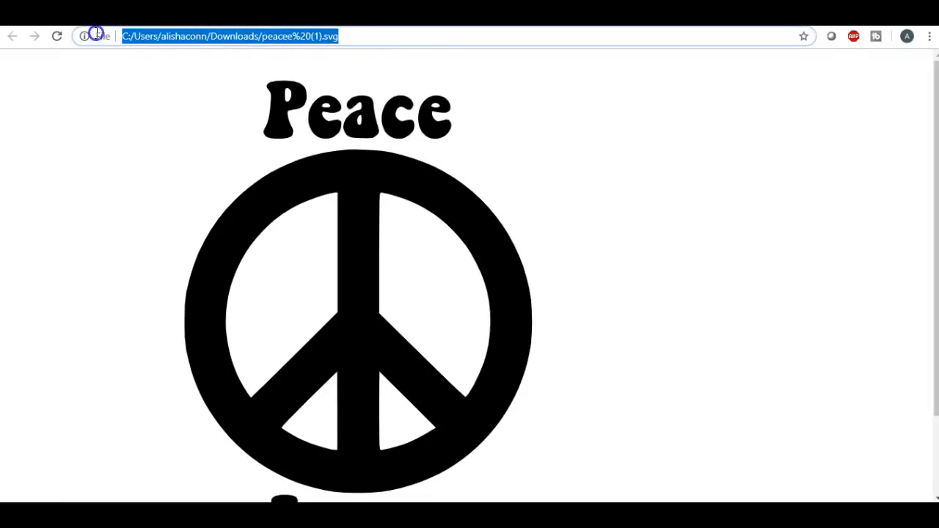
right_click(149, 35)
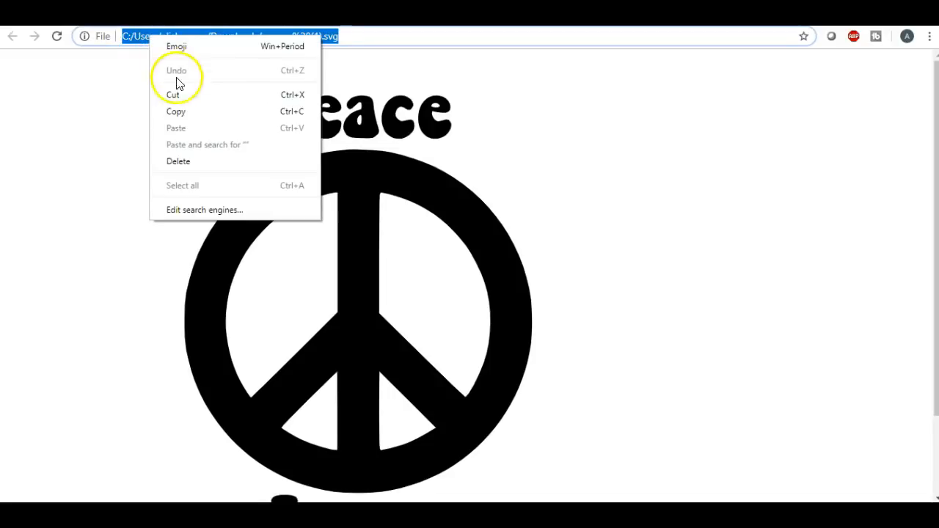
left_click(176, 112)
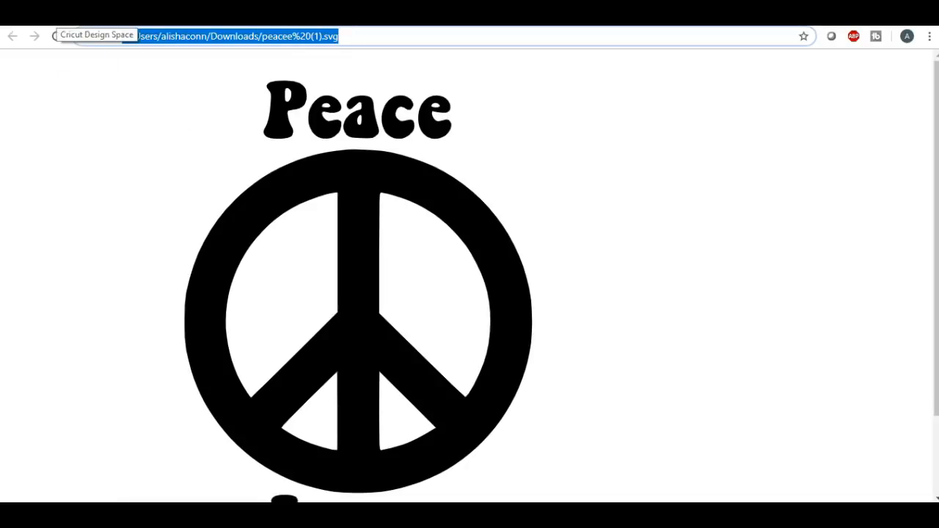
Switch to Cricut Design Space, upload the SVG as an image using the copied file path, and save it as "peacee (1)".
left_click(56, 15)
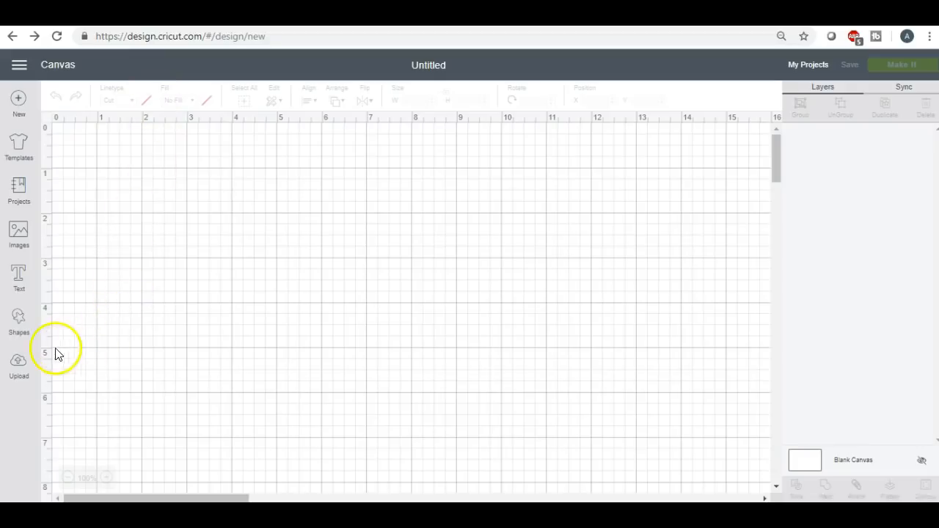
left_click(17, 365)
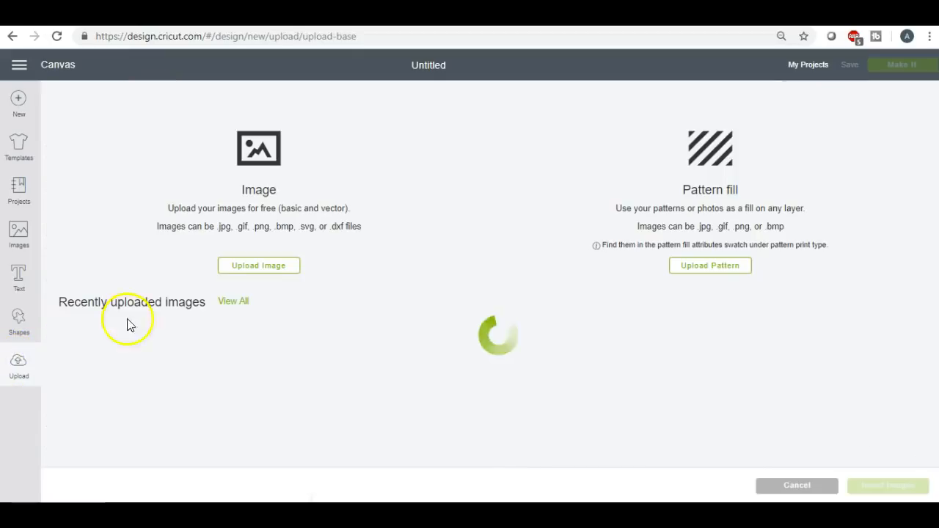
left_click(253, 269)
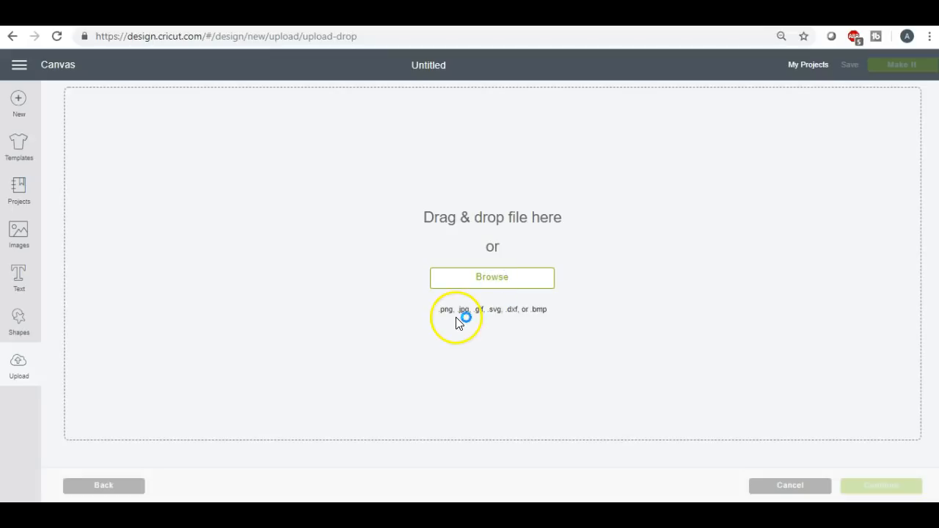
left_click(497, 290)
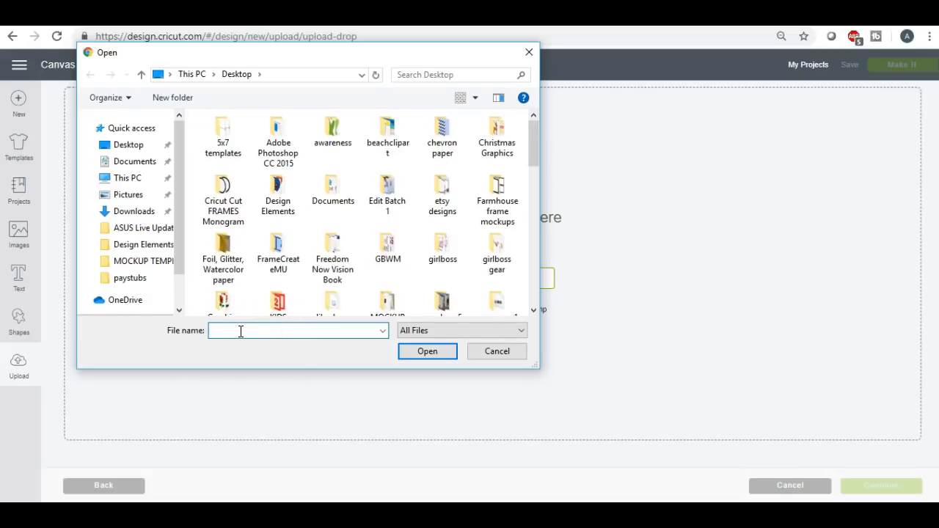
key("ctrl+v")
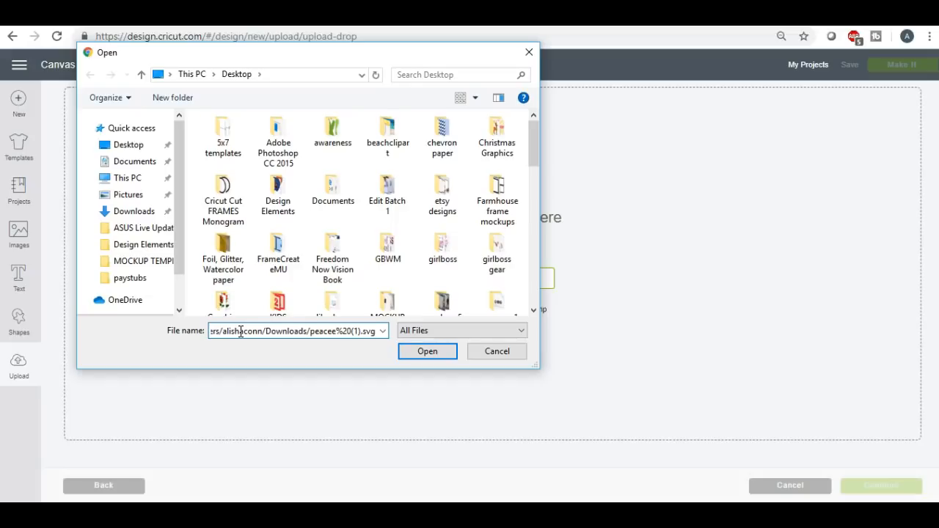
left_click(427, 351)
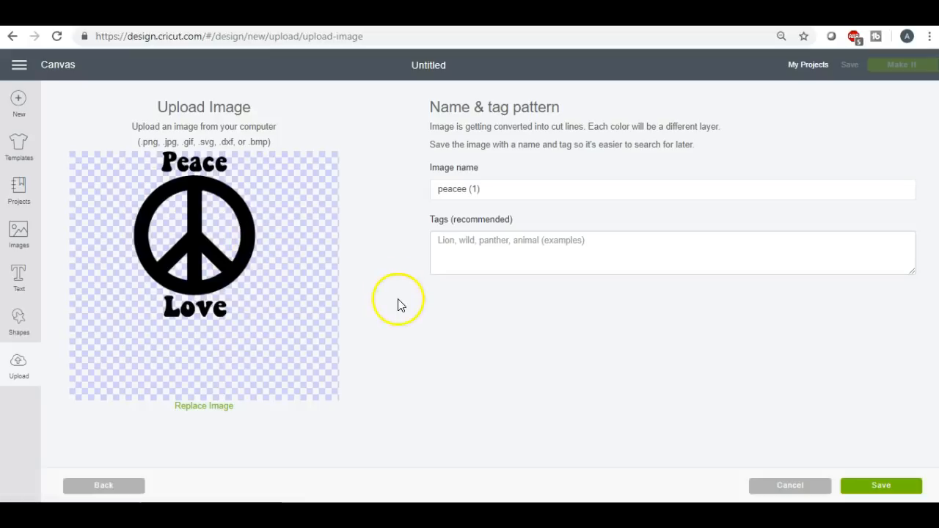
left_click(883, 486)
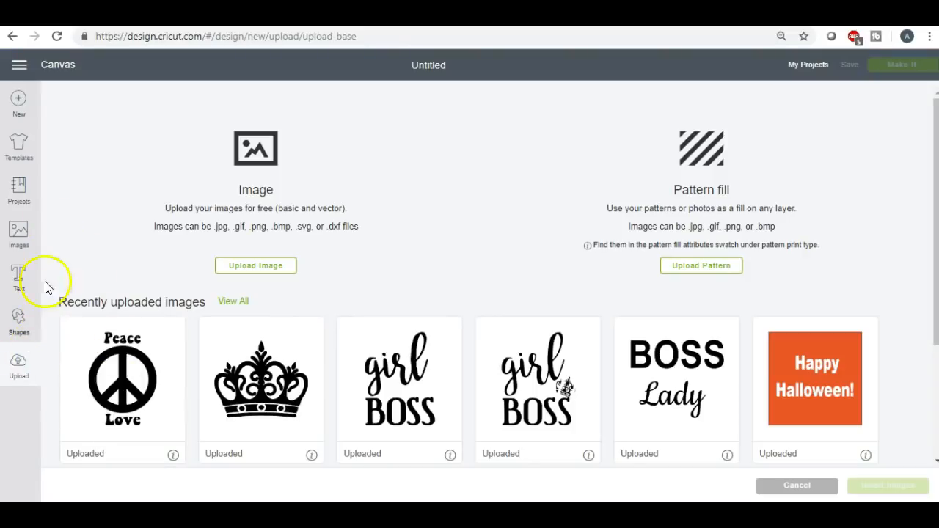
Insert the uploaded Peace Love image from the recently uploaded images onto the blank canvas.
left_click(21, 104)
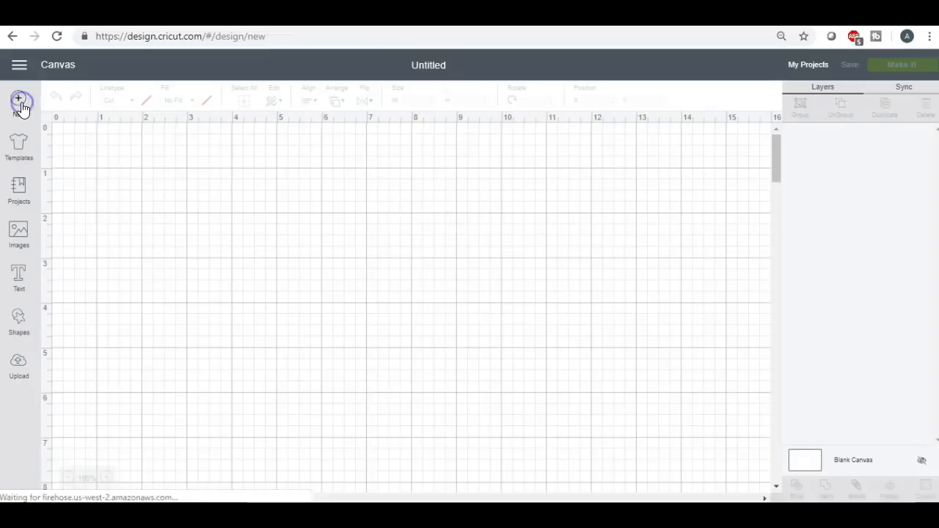
left_click(17, 365)
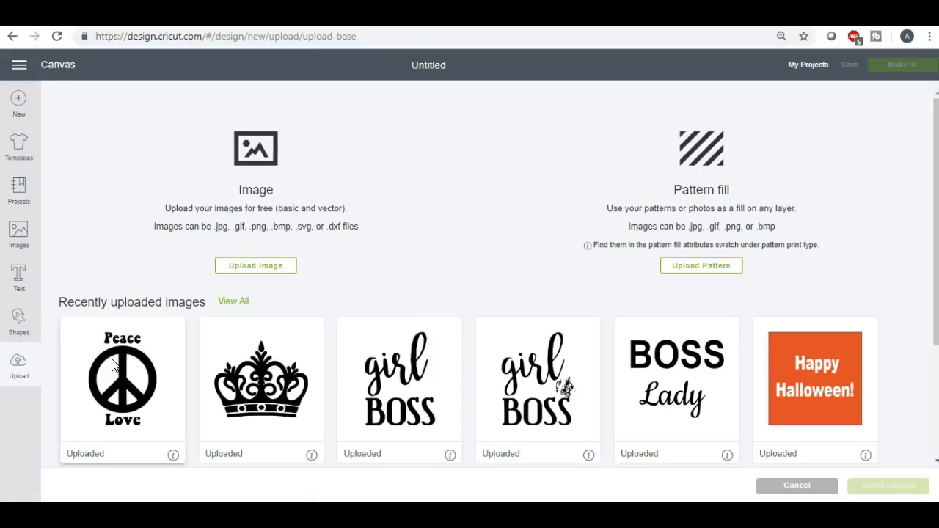
left_click(123, 407)
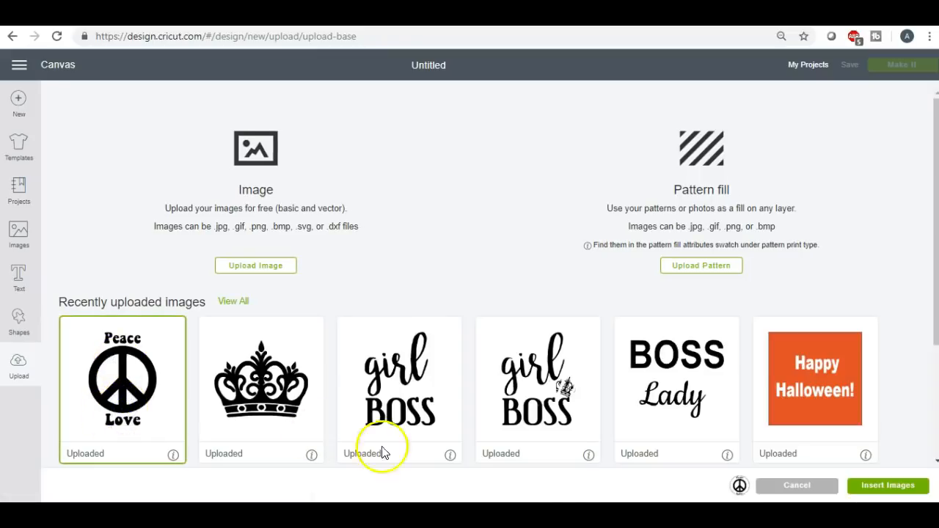
left_click(888, 487)
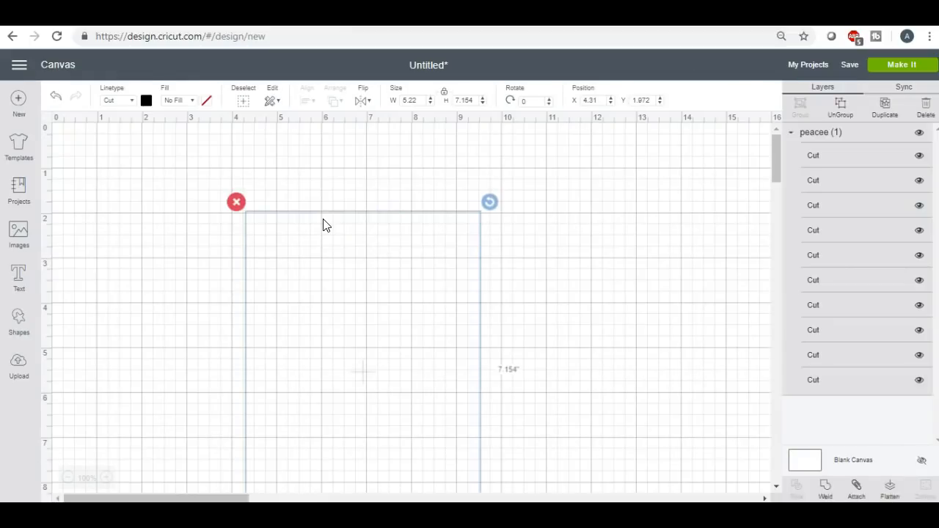
Move the peace sign design up to about X 4.56, Y 0.236 on the canvas and weld all its layers together.
left_click_drag(421, 270, 430, 193)
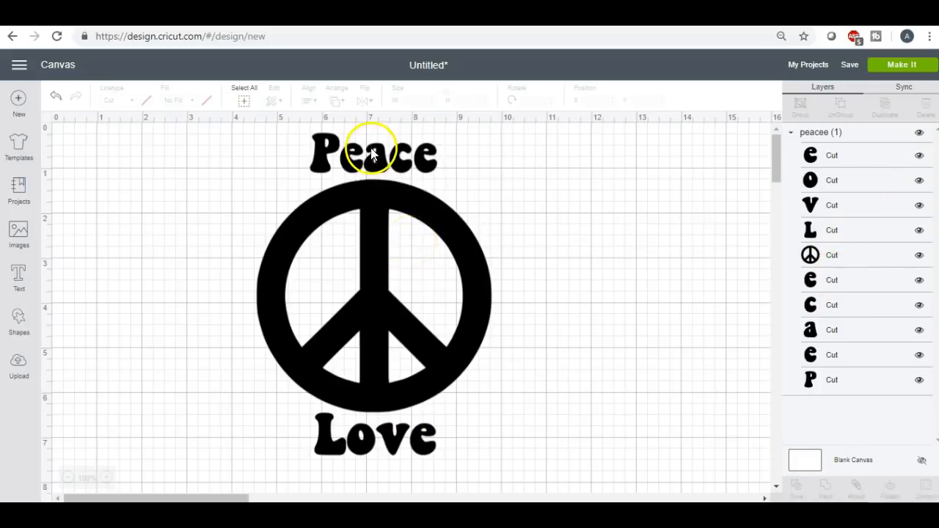
left_click_drag(232, 129, 514, 462)
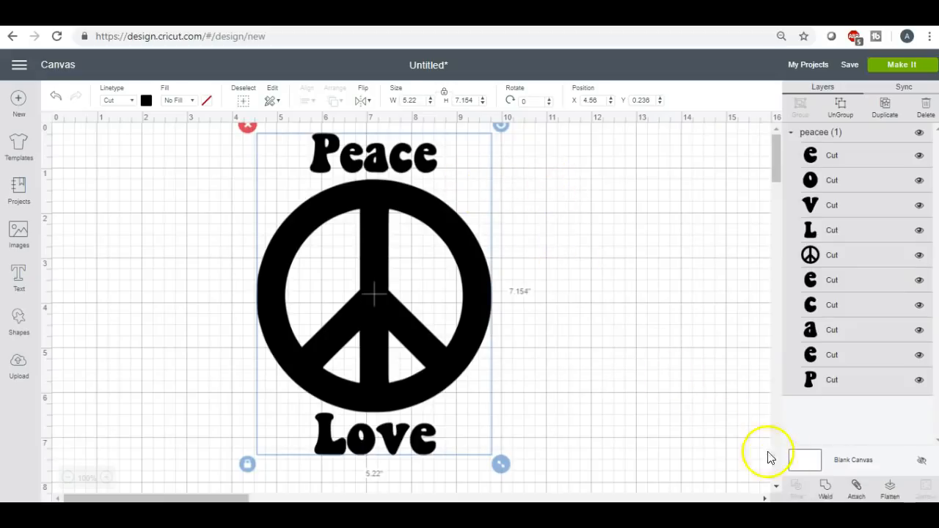
left_click(826, 487)
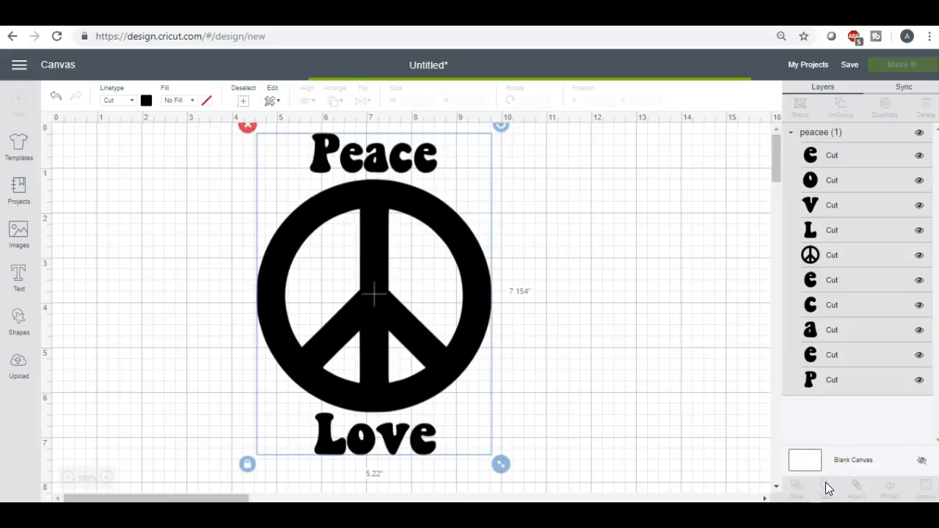